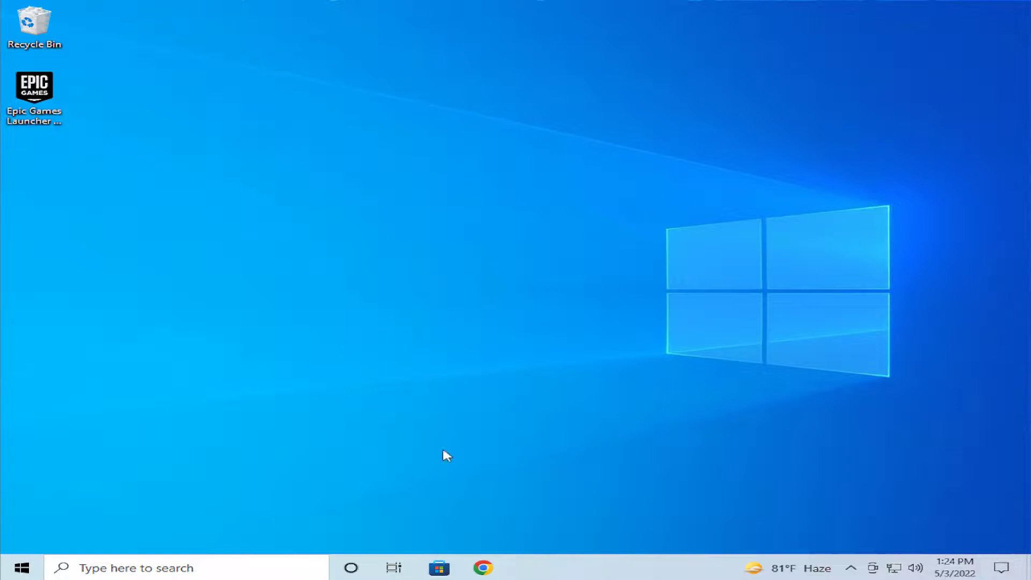
Open the Windows Troubleshoot settings and run the Printer troubleshooter from the additional troubleshooters
{"action": "left_click", "coordinate": [22, 568]}
{"action": "type", "text": "trou"}
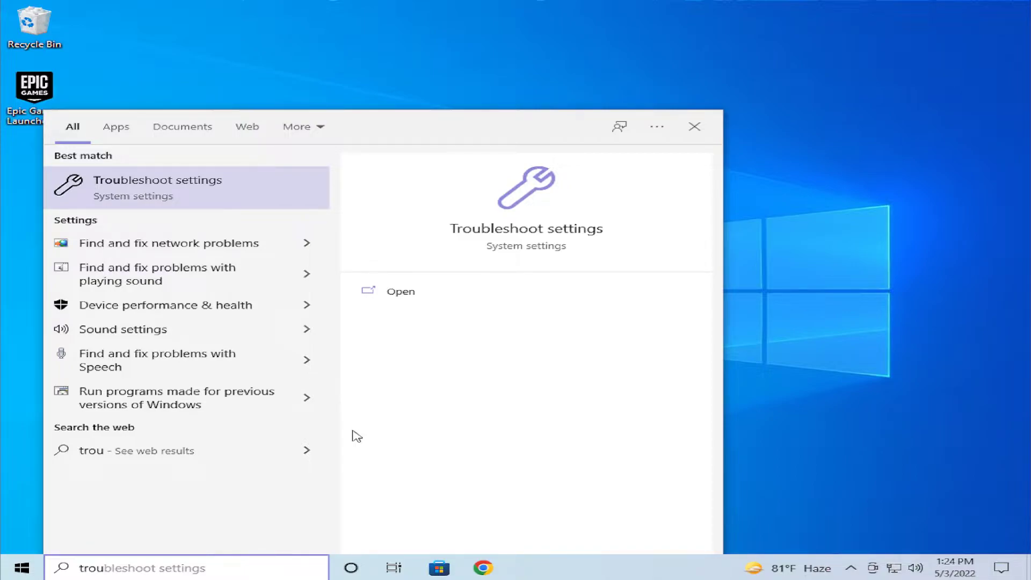
{"action": "key", "text": "Return"}
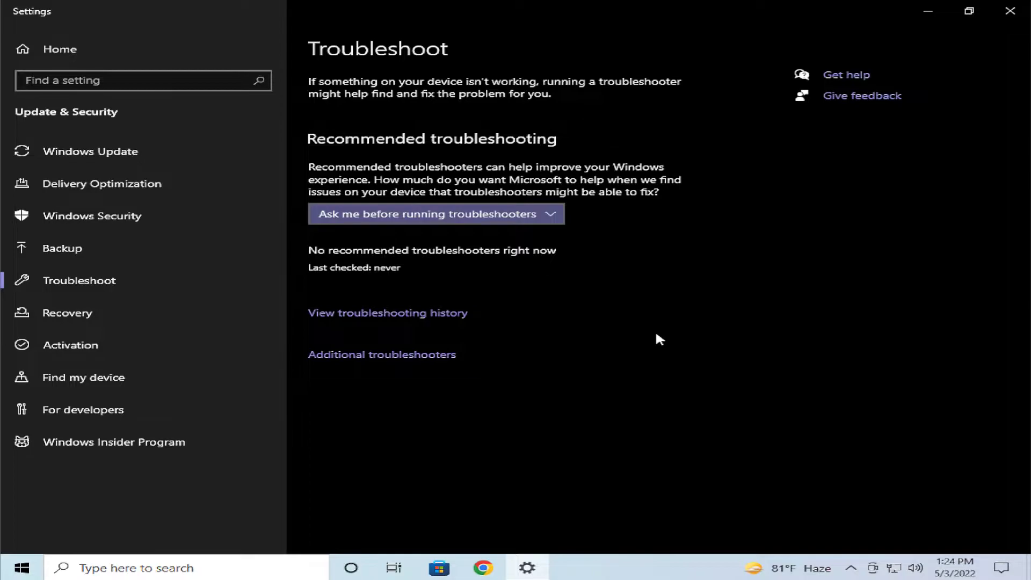
{"action": "left_click", "coordinate": [407, 358]}
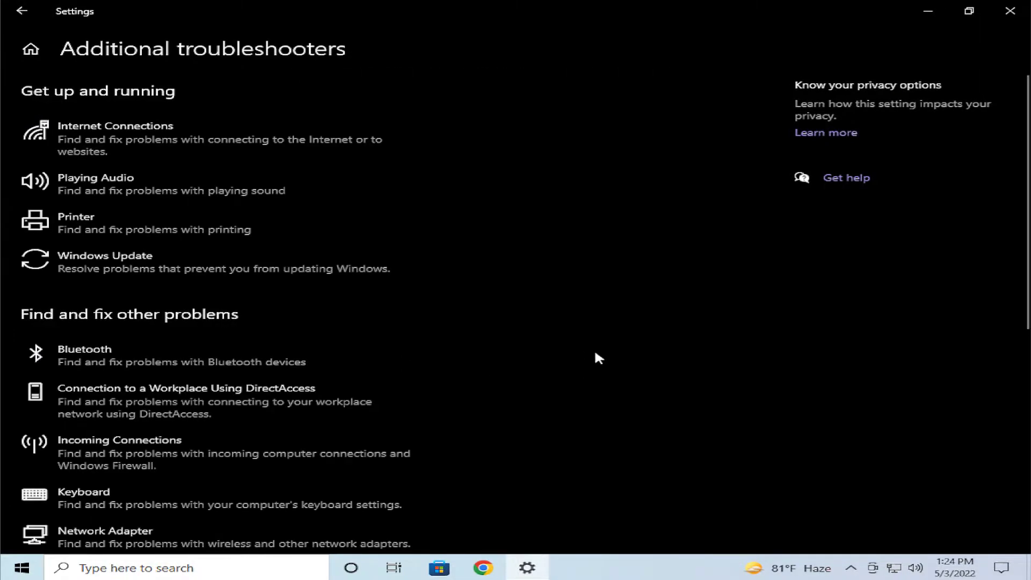
{"action": "left_click", "coordinate": [219, 229]}
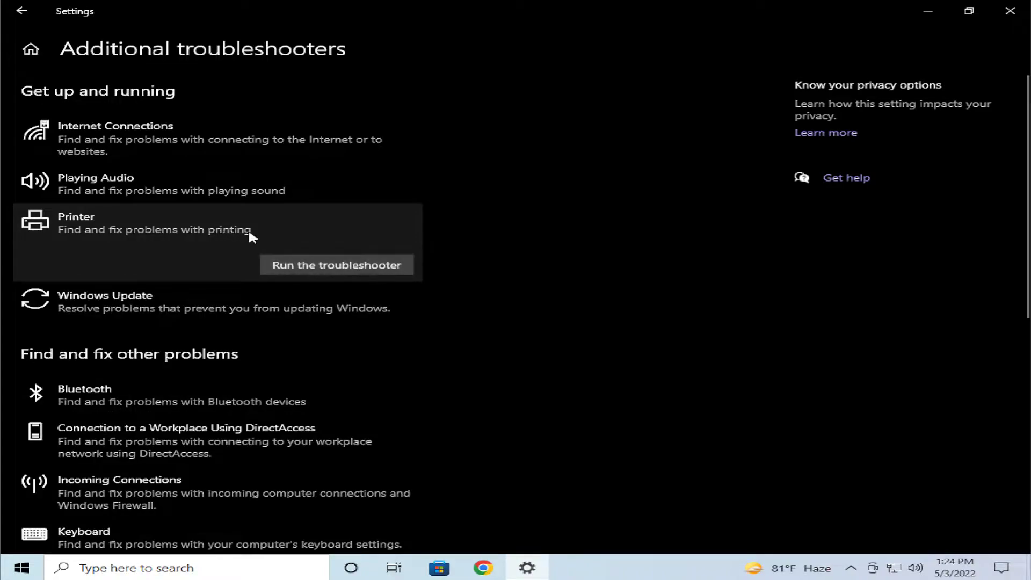
{"action": "left_click", "coordinate": [306, 273]}
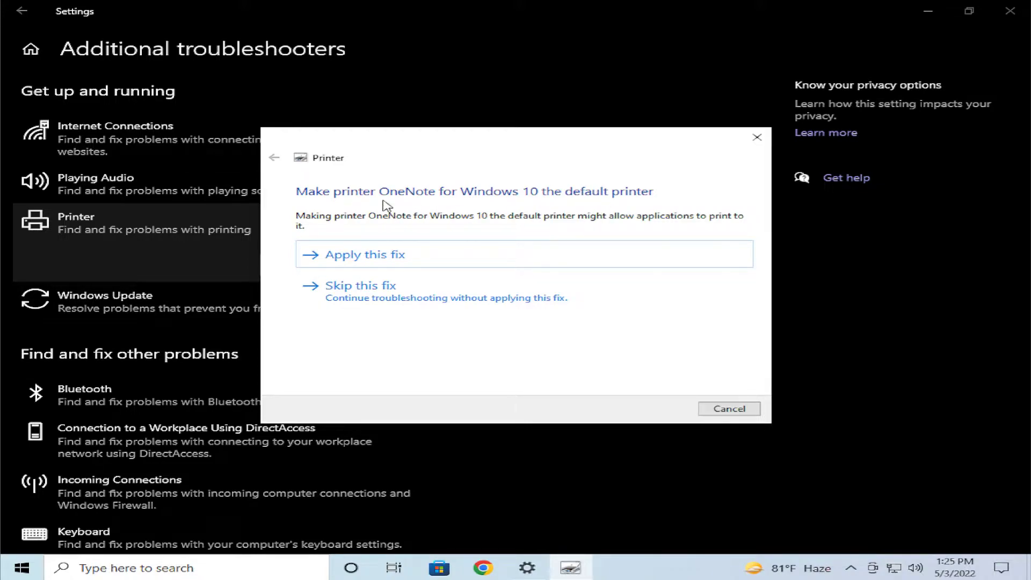
Apply the fix that makes OneNote for Windows 10 the default printer, and close the troubleshooter and Settings
{"action": "left_click", "coordinate": [403, 261]}
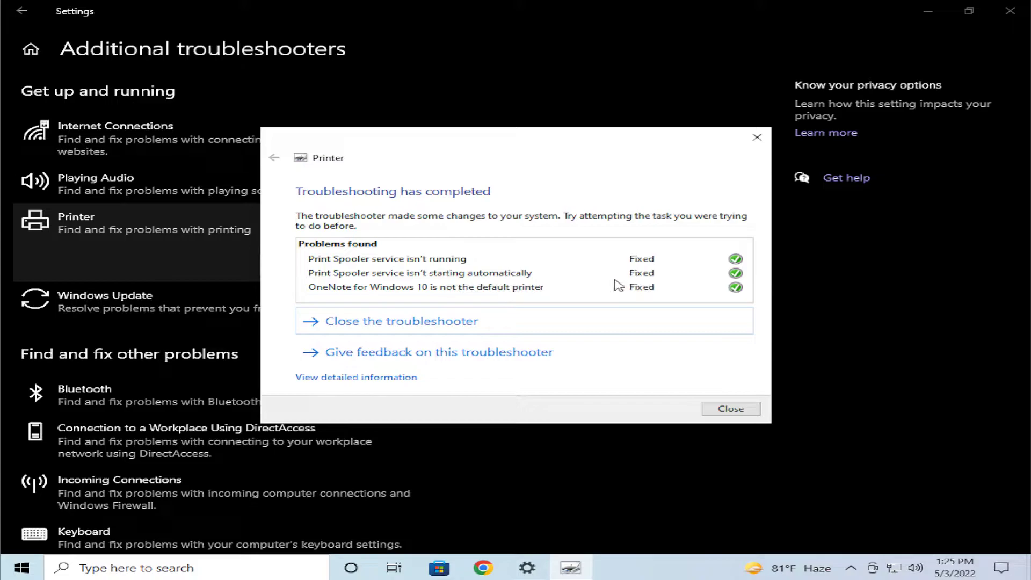
{"action": "mouse_move", "coordinate": [344, 266]}
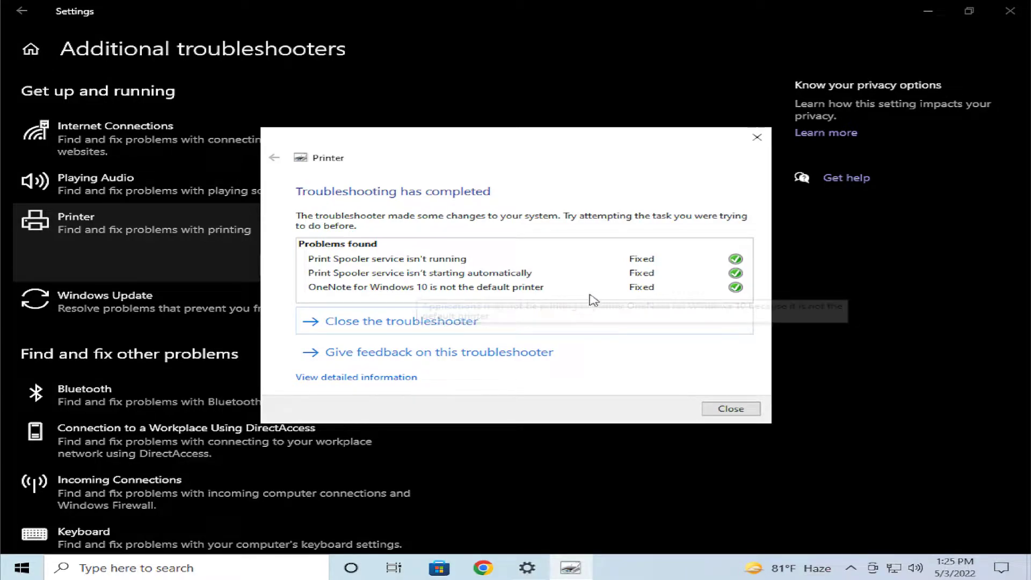
{"action": "left_click", "coordinate": [720, 411]}
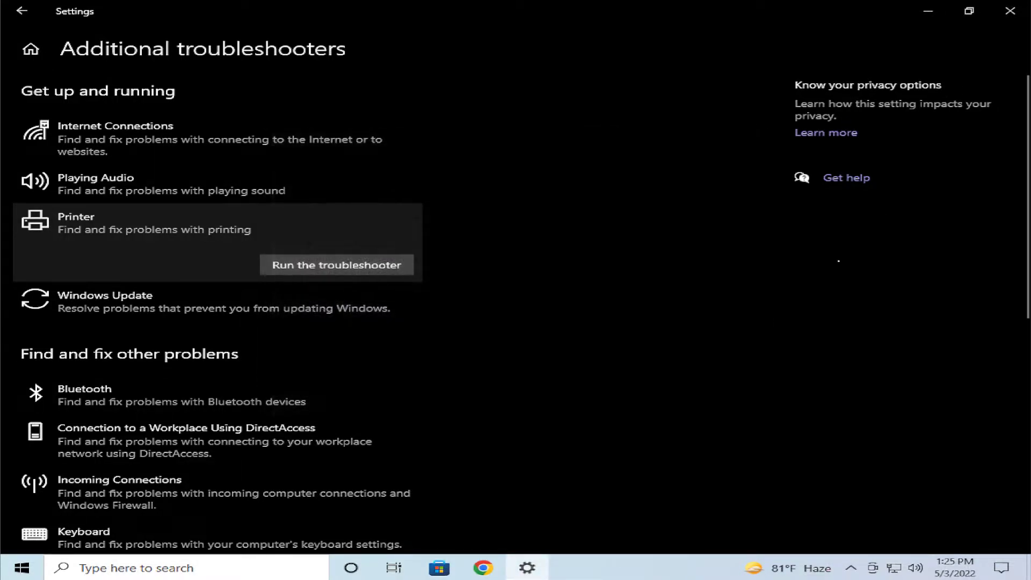
{"action": "left_click", "coordinate": [1011, 11]}
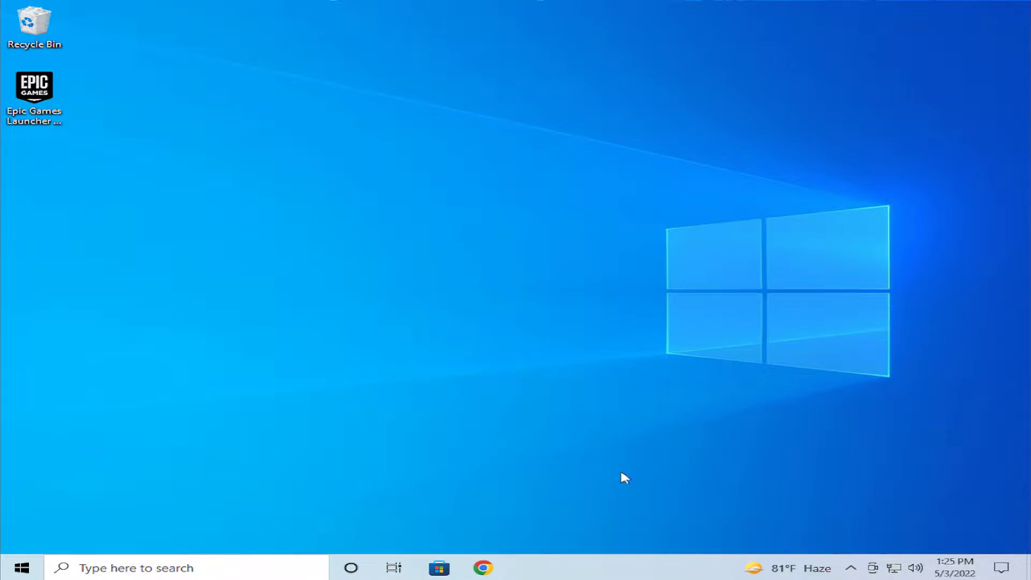
Search Windows for the Services console and open it
{"action": "left_click", "coordinate": [21, 567]}
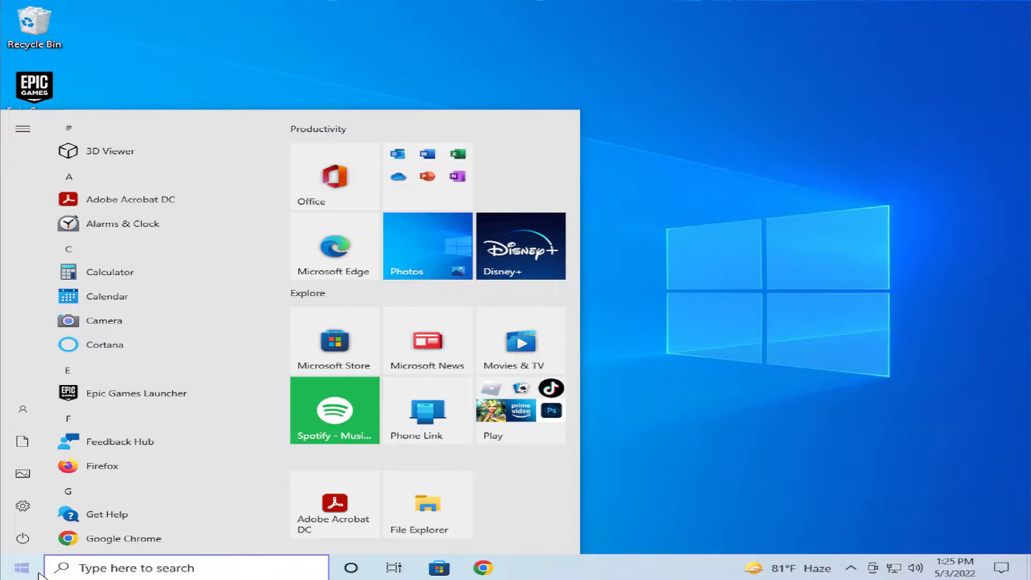
{"action": "type", "text": "sec"}
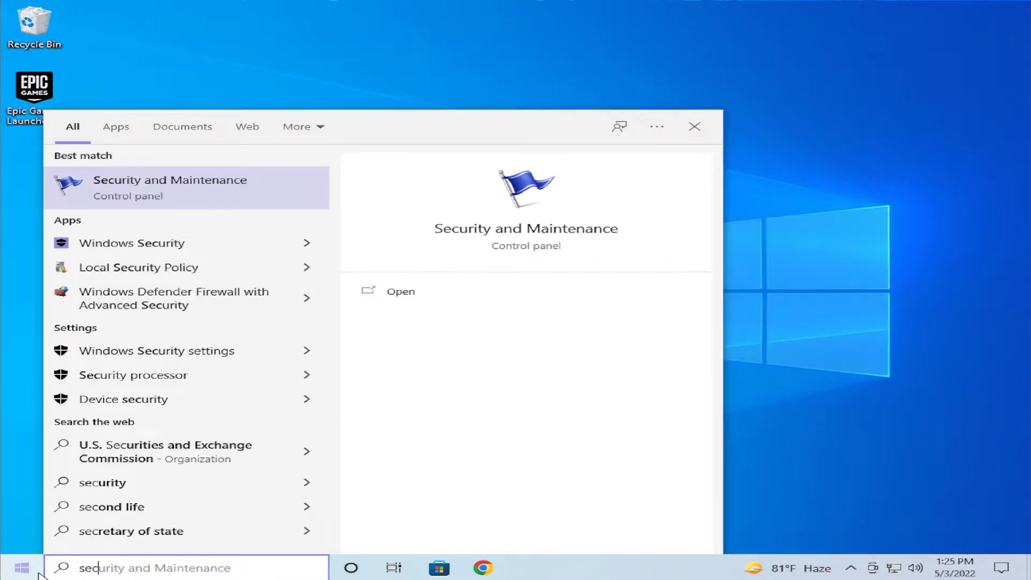
{"action": "type", "text": "r"}
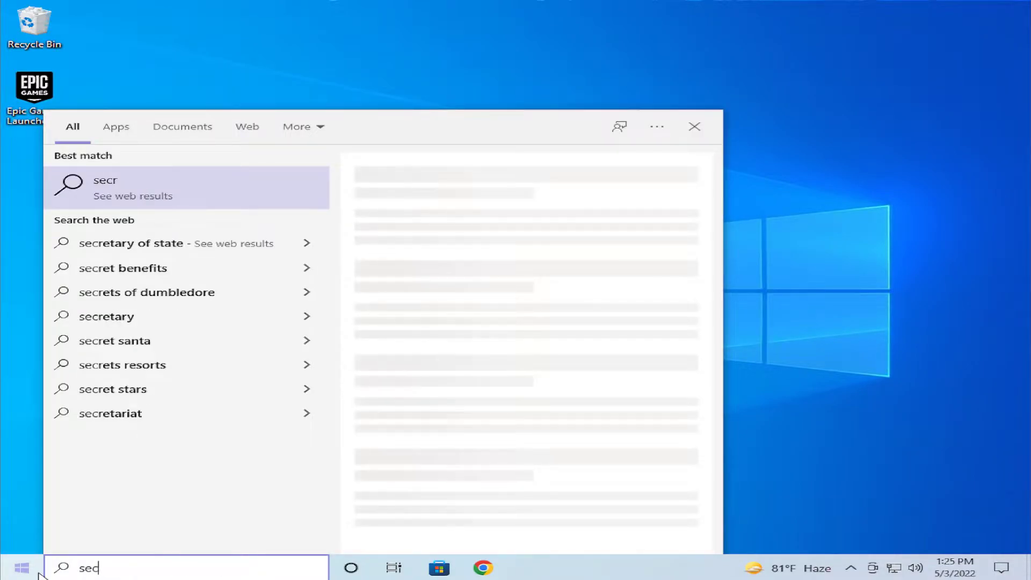
{"action": "key", "text": "BackSpace"}
{"action": "type", "text": "rv"}
{"action": "key", "text": "Return"}
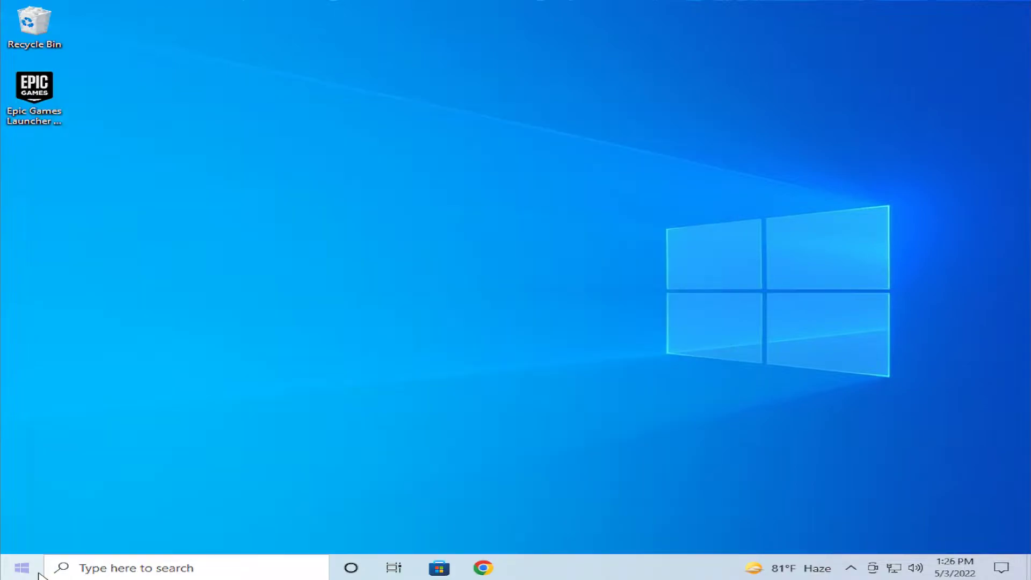
Find the Print Spooler service in the services list and open its properties
{"action": "left_click", "coordinate": [491, 299]}
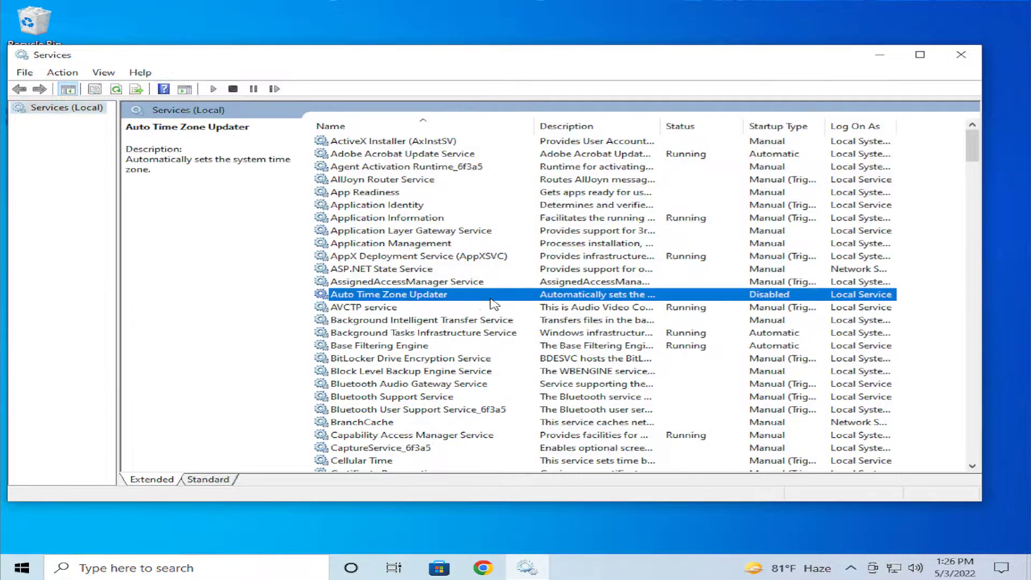
{"action": "scroll", "coordinate": [490, 299], "scroll_direction": "down", "scroll_amount": 19}
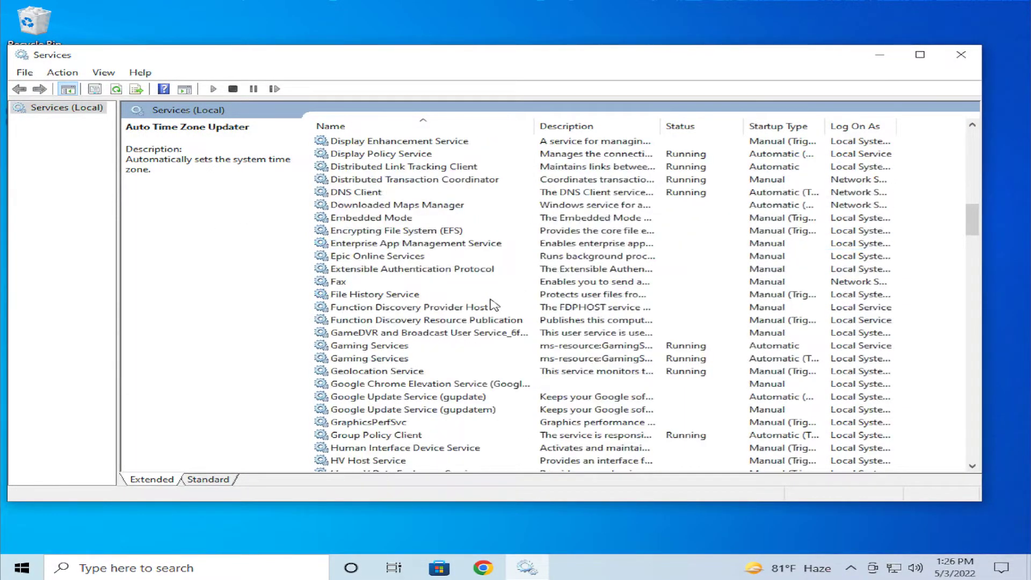
{"action": "scroll", "coordinate": [490, 304], "scroll_direction": "down", "scroll_amount": 12}
{"action": "scroll", "coordinate": [476, 298], "scroll_direction": "down", "scroll_amount": 7}
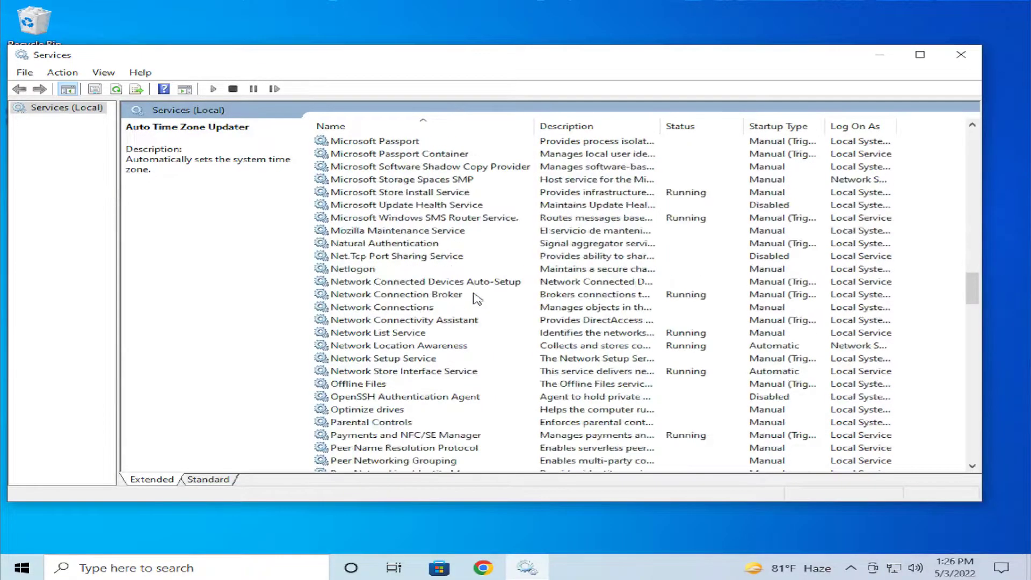
{"action": "scroll", "coordinate": [467, 309], "scroll_direction": "down", "scroll_amount": 5}
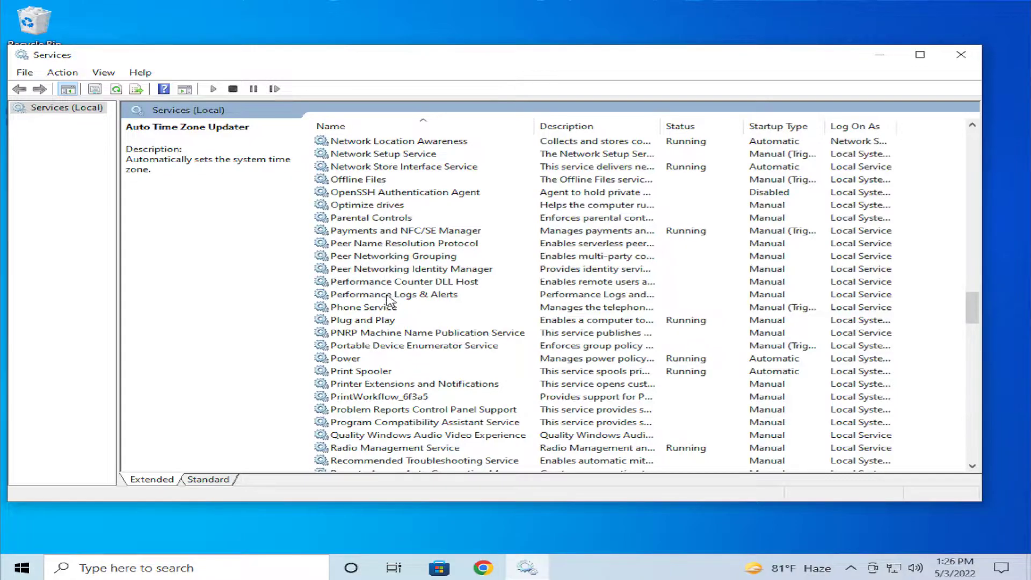
{"action": "left_click", "coordinate": [385, 374]}
{"action": "double_click", "coordinate": [385, 373]}
{"action": "left_click", "coordinate": [432, 267]}
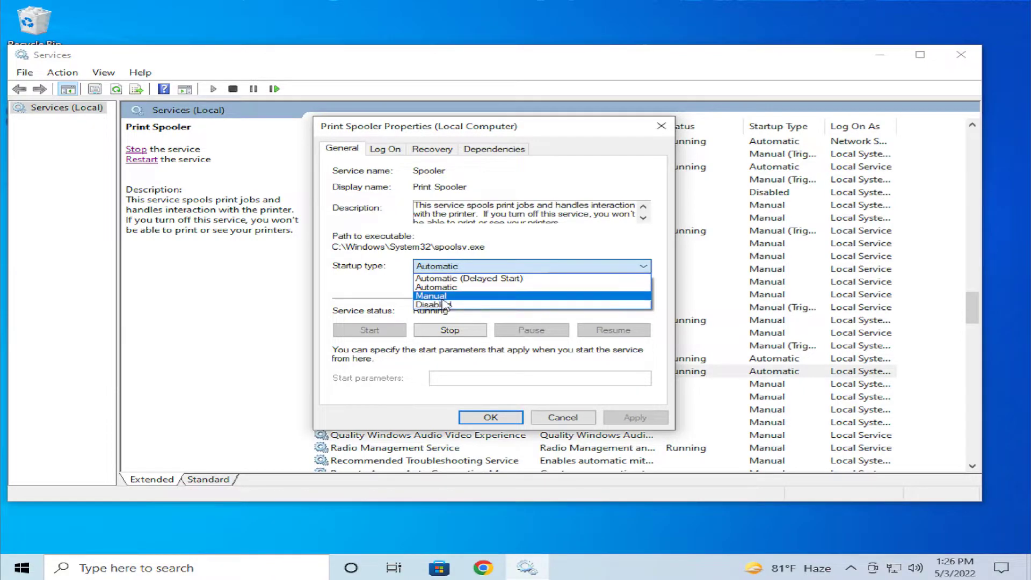
{"action": "left_click", "coordinate": [444, 298]}
{"action": "left_click", "coordinate": [446, 269]}
{"action": "left_click", "coordinate": [445, 304]}
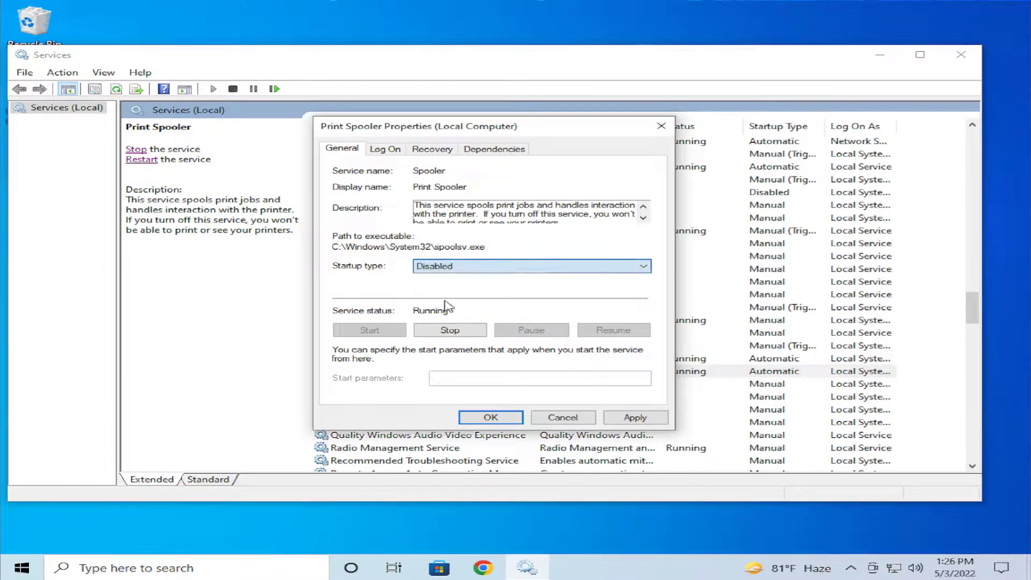
Set the Print Spooler startup type to Automatic, apply it and close the service's properties
{"action": "left_click", "coordinate": [430, 267]}
{"action": "left_click", "coordinate": [429, 288]}
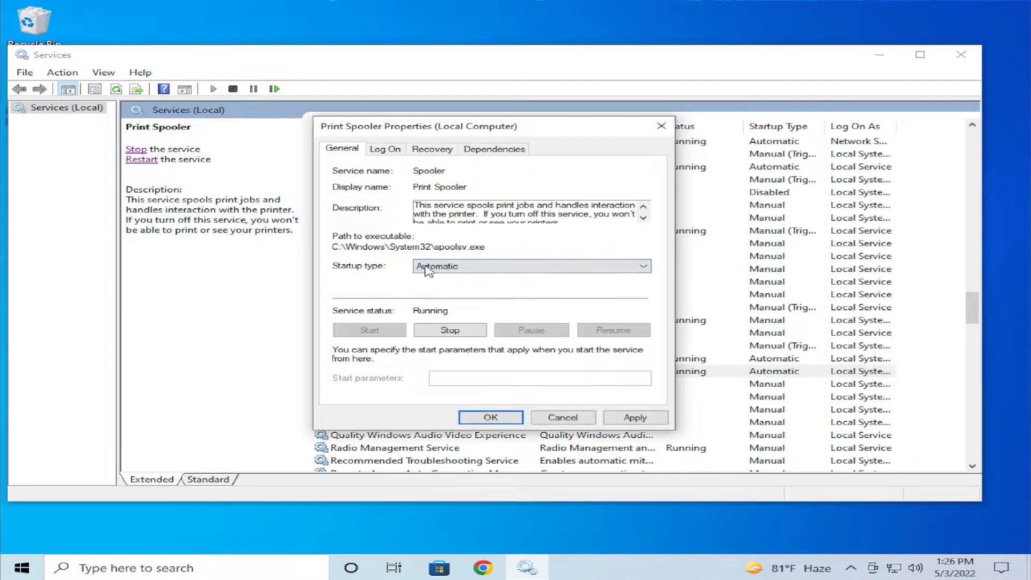
{"action": "left_click", "coordinate": [637, 418]}
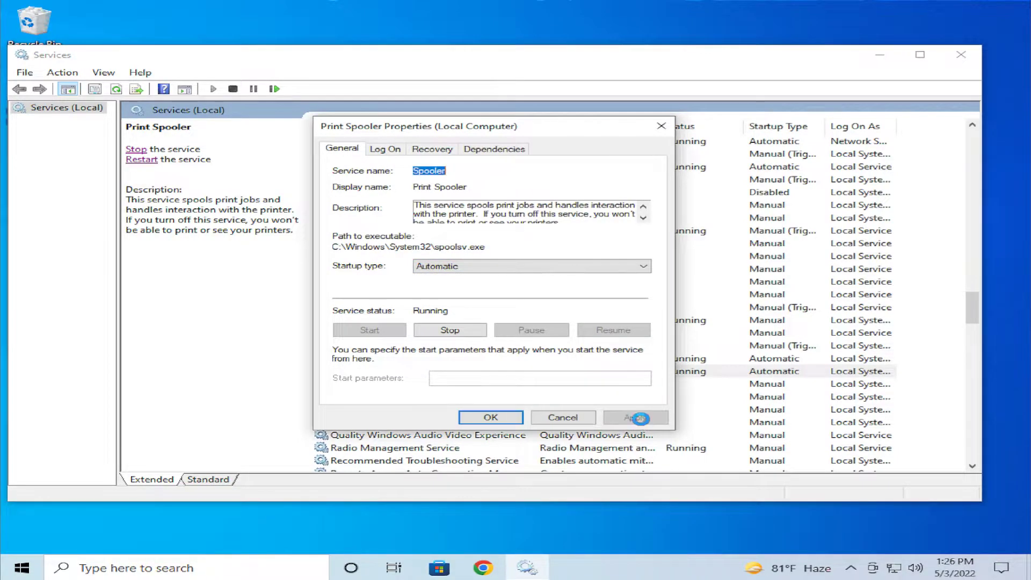
{"action": "left_click", "coordinate": [502, 418]}
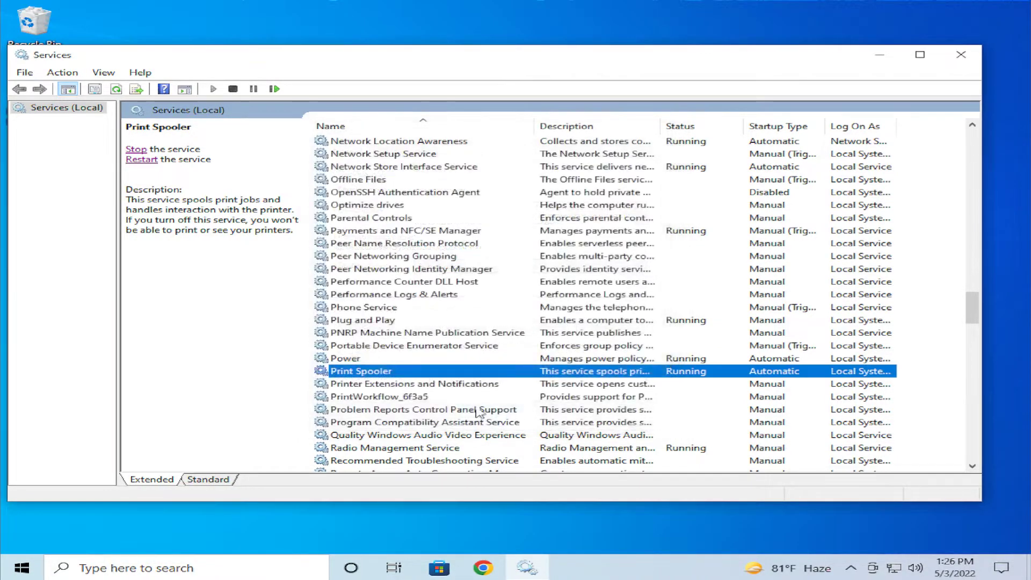
Stop, start and restart the Print Spooler service, and close the Services console
{"action": "left_click", "coordinate": [137, 151]}
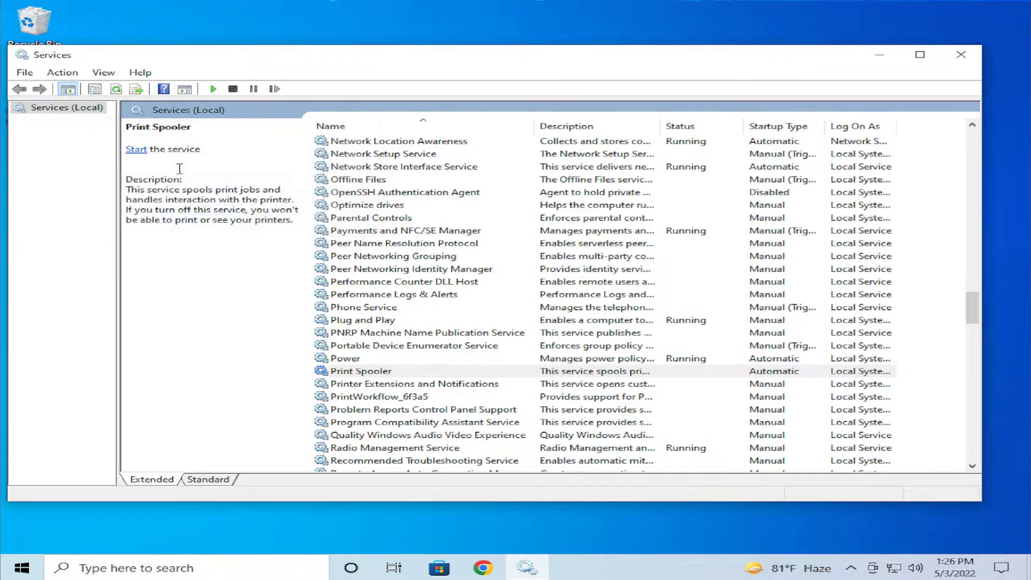
{"action": "left_click", "coordinate": [137, 150]}
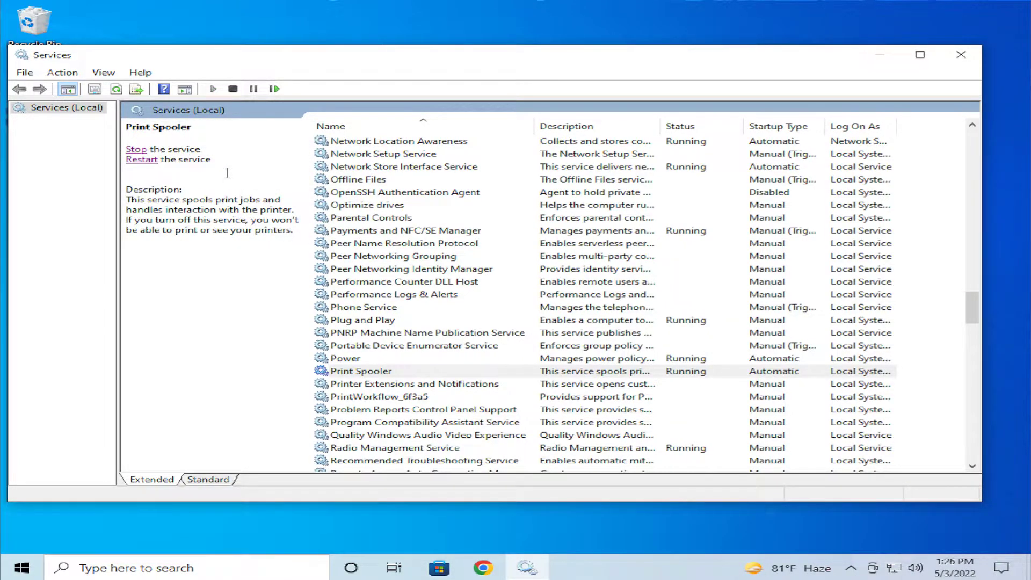
{"action": "left_click", "coordinate": [150, 163]}
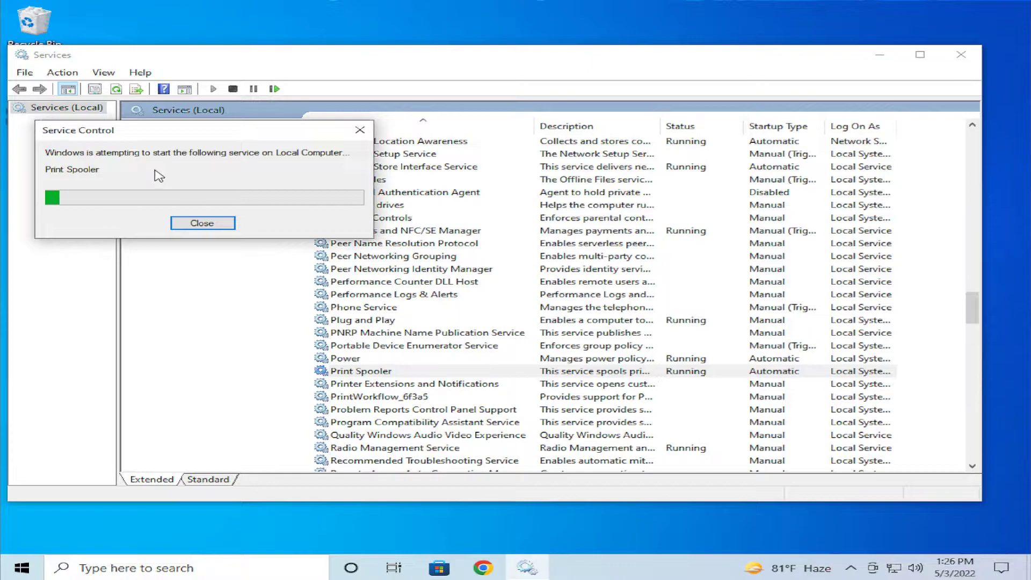
{"action": "left_click", "coordinate": [455, 373]}
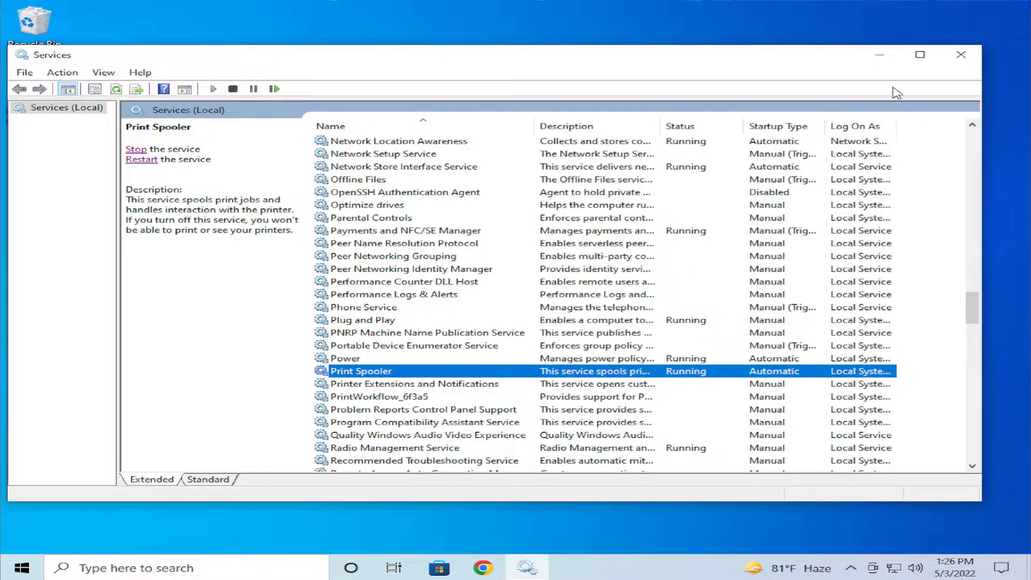
{"action": "left_click", "coordinate": [961, 54]}
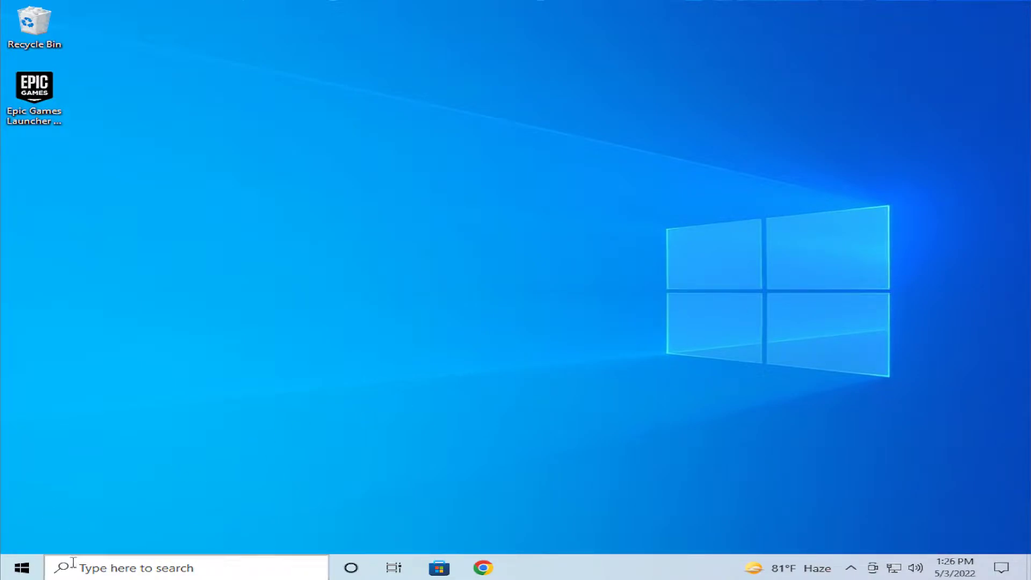
Search Windows for cmd and run Command Prompt as administrator, allowing it to make changes to the device
{"action": "left_click", "coordinate": [22, 569]}
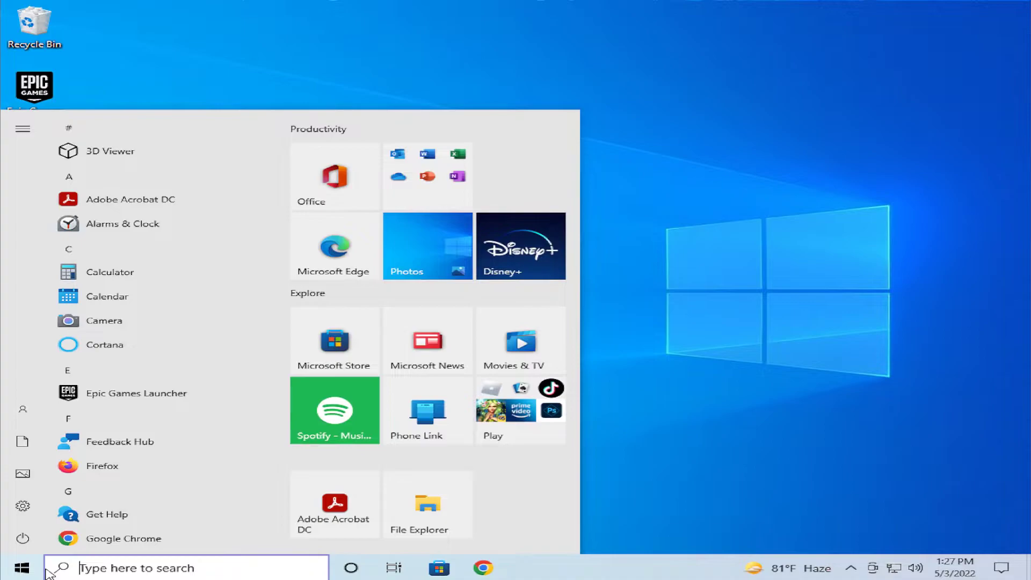
{"action": "type", "text": "cmd"}
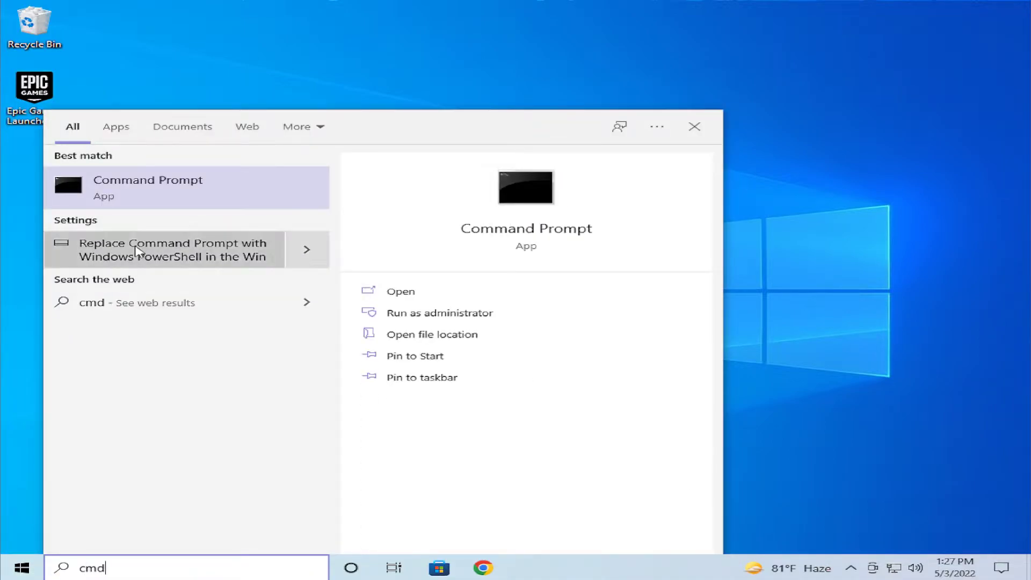
{"action": "right_click", "coordinate": [177, 199]}
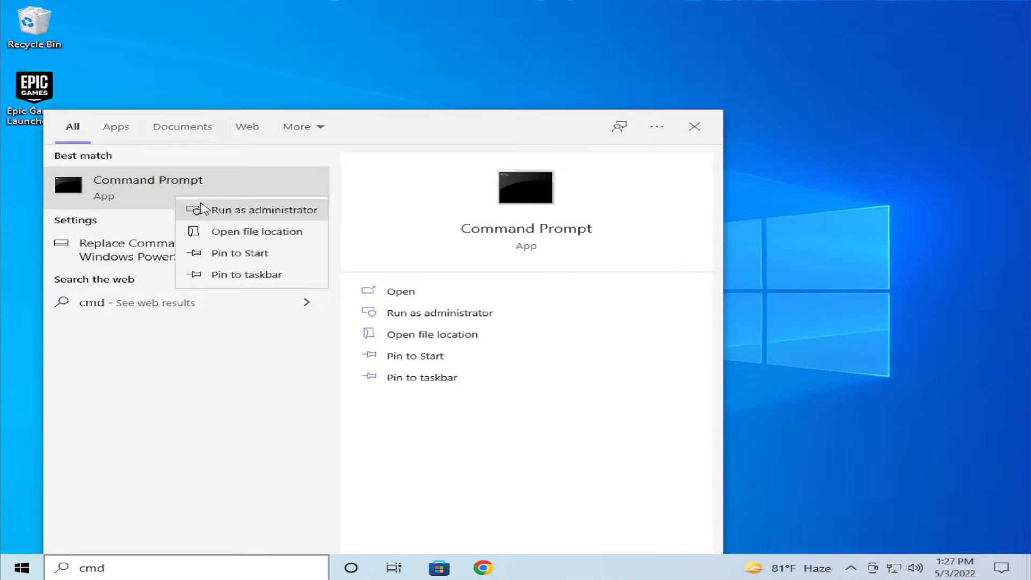
{"action": "left_click", "coordinate": [201, 210]}
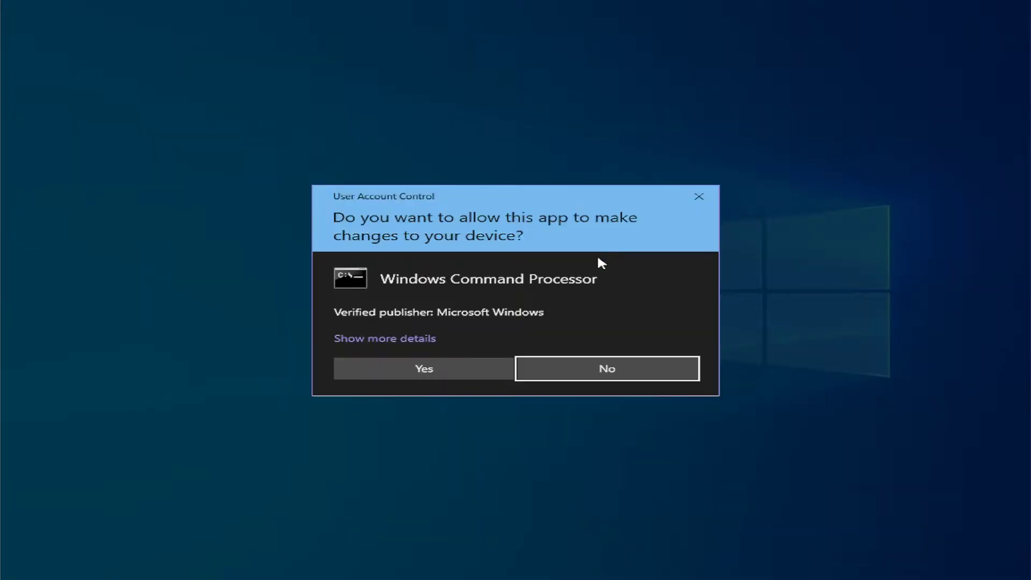
{"action": "left_click", "coordinate": [483, 360]}
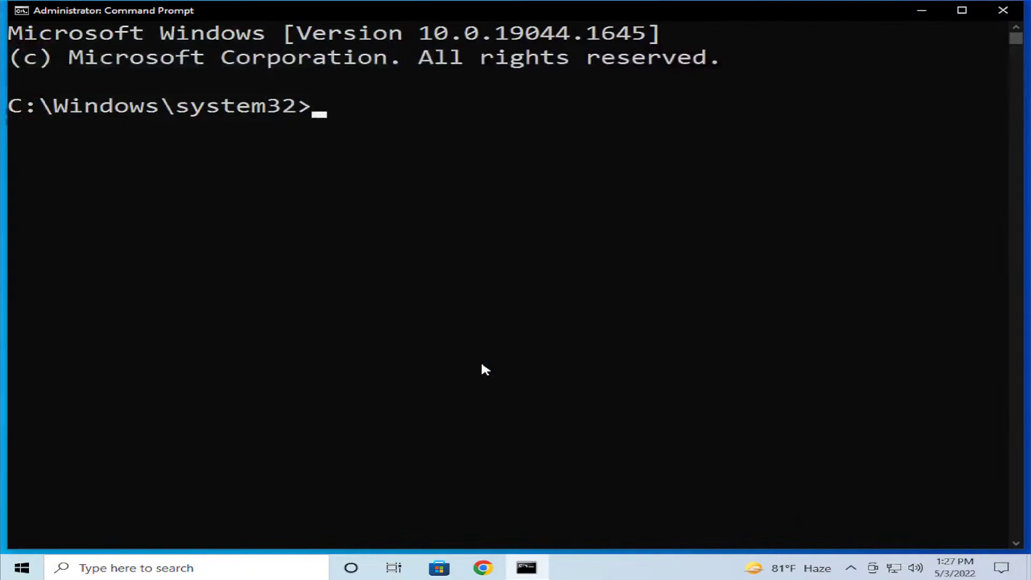
Paste and run the command printui.exe /s /t2 to open the print server's driver properties, and reposition that dialog
{"action": "right_click", "coordinate": [504, 12]}
{"action": "mouse_move", "coordinate": [565, 112]}
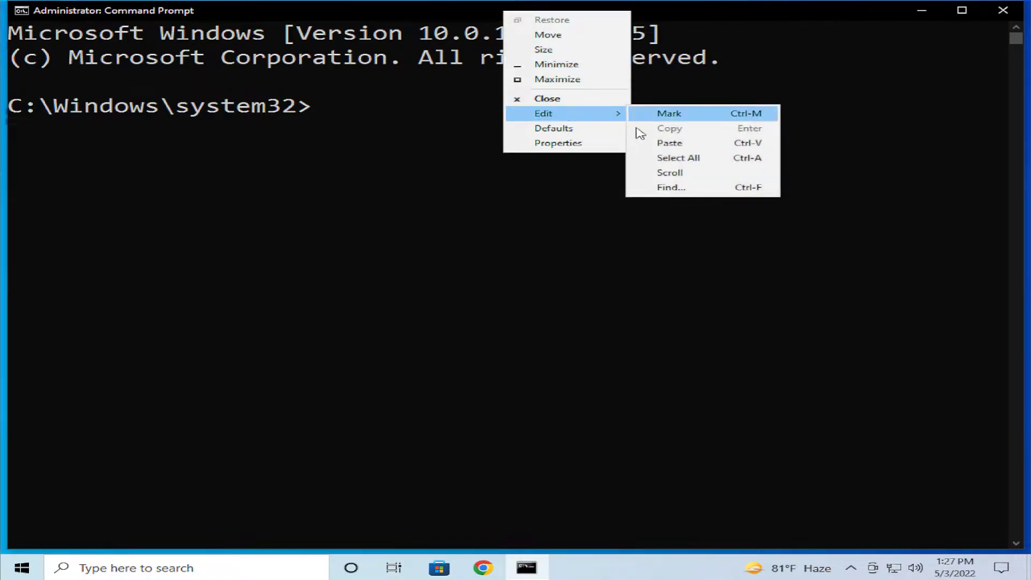
{"action": "left_click", "coordinate": [656, 143]}
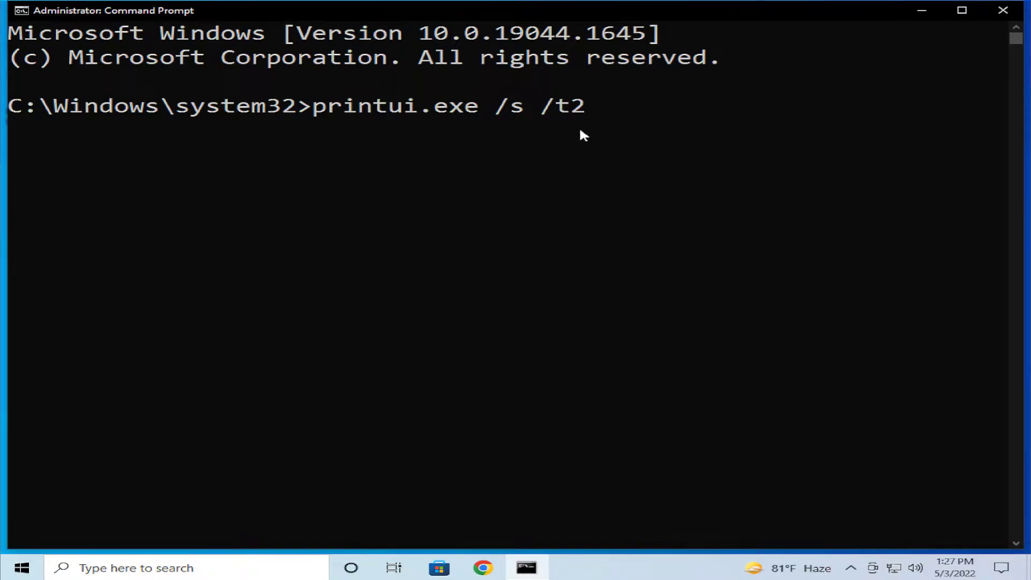
{"action": "key", "text": "Return"}
{"action": "left_click_drag", "start_coordinate": [682, 157], "coordinate": [343, 115]}
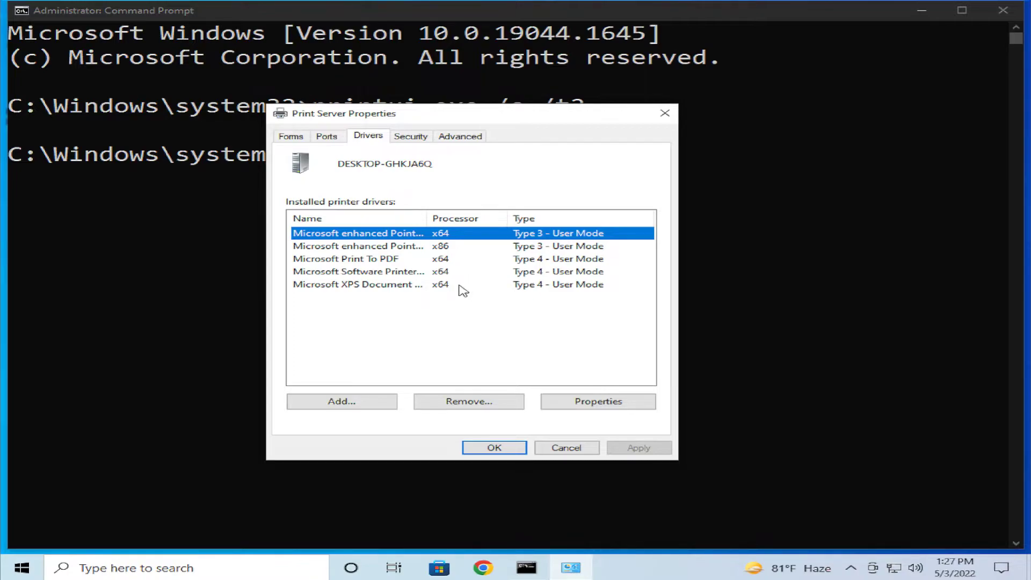
Try to remove the Microsoft Print To PDF driver together with its driver package, and leave the removal dialog
{"action": "left_click", "coordinate": [412, 261]}
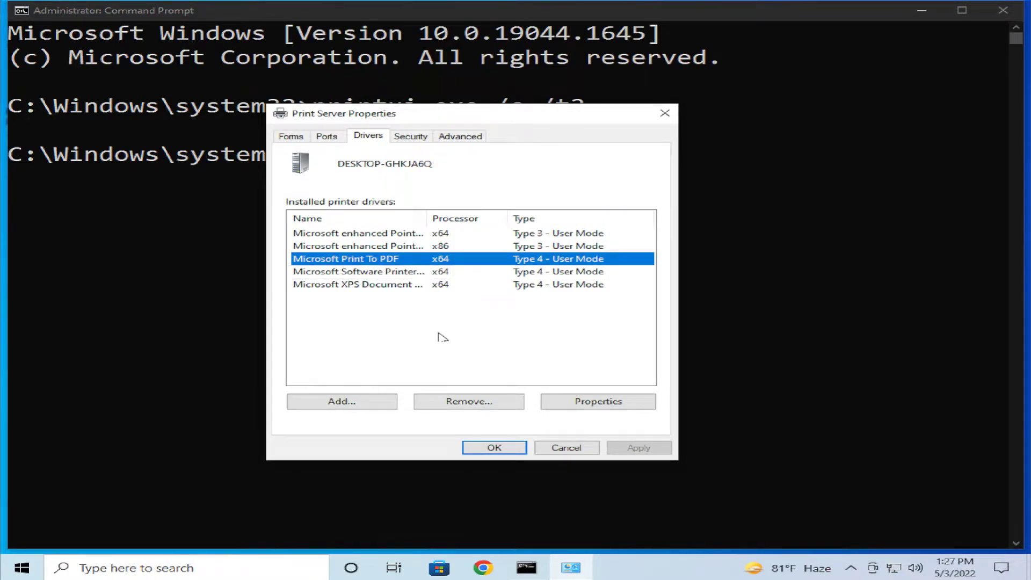
{"action": "left_click", "coordinate": [470, 404]}
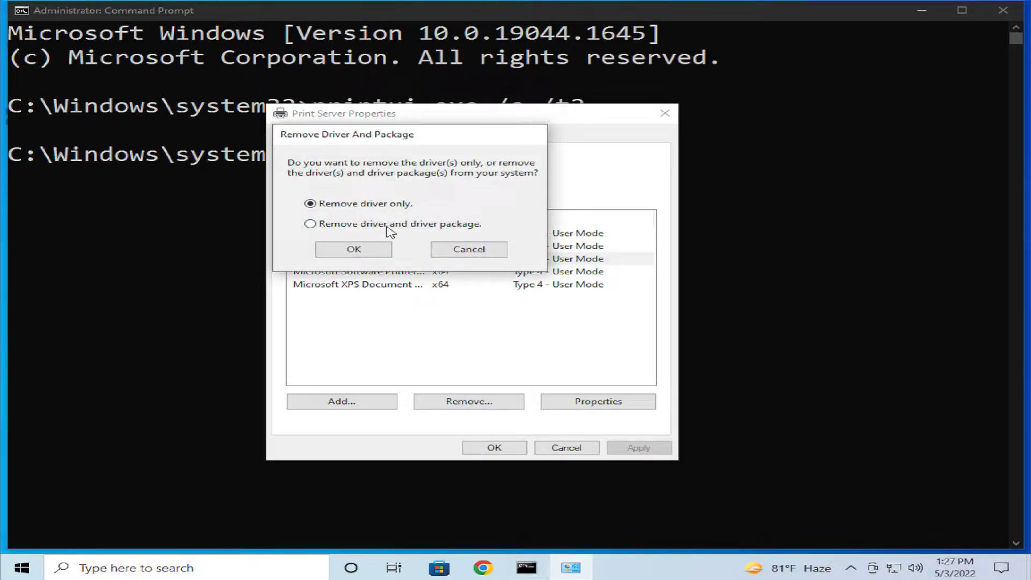
{"action": "left_click", "coordinate": [417, 228]}
{"action": "left_click", "coordinate": [381, 250]}
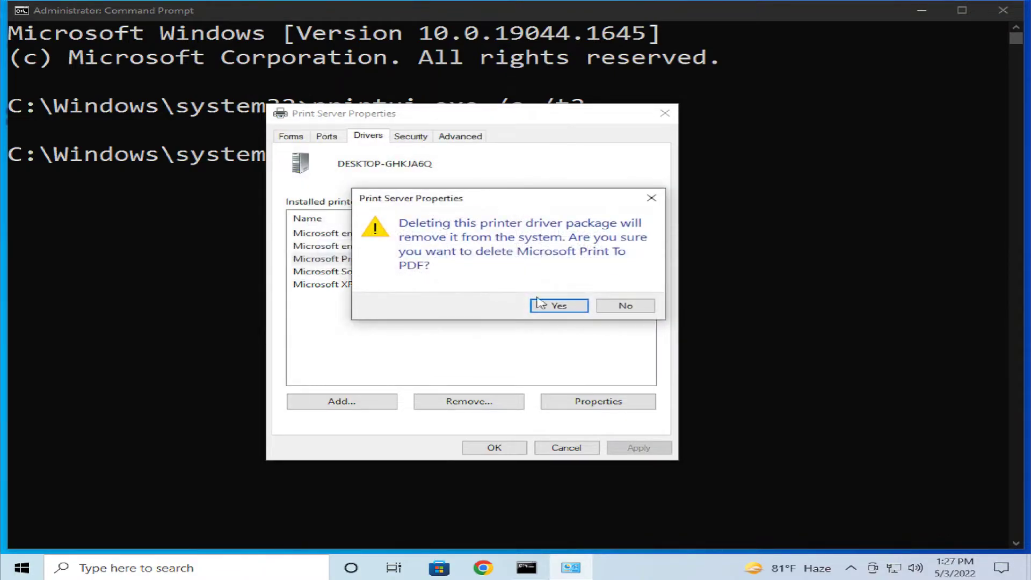
{"action": "left_click", "coordinate": [563, 306]}
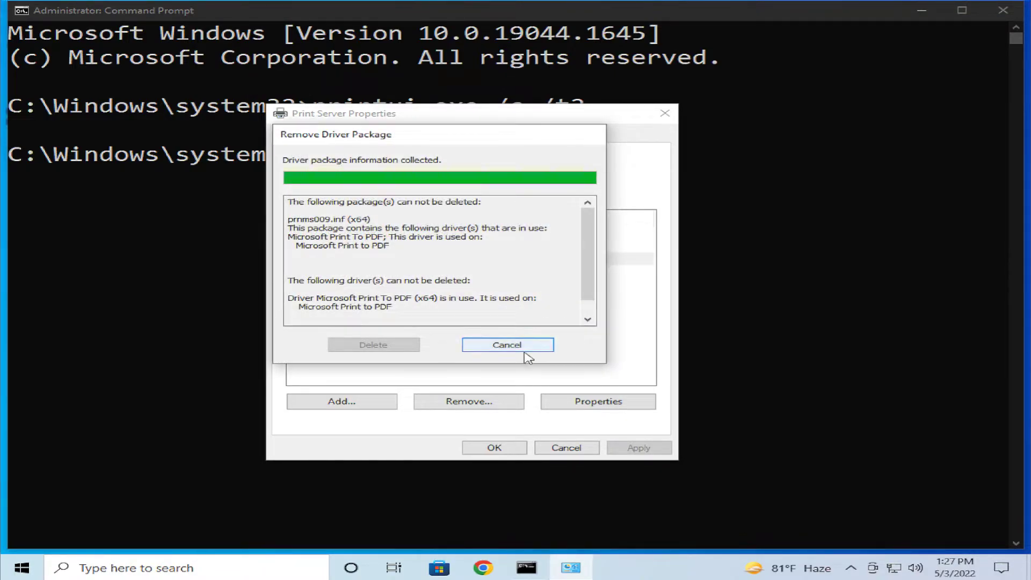
{"action": "left_click", "coordinate": [528, 349]}
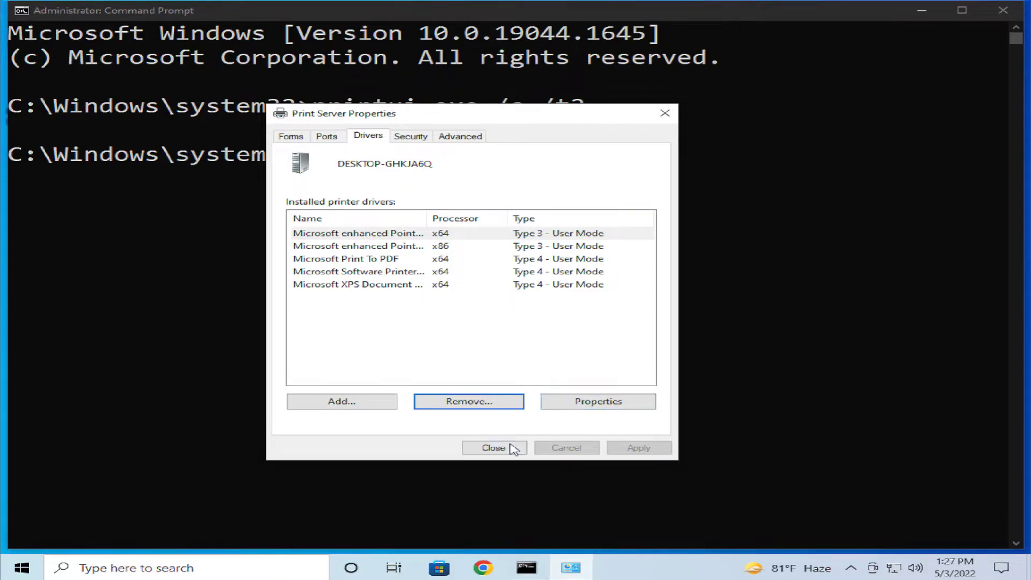
Close the print server properties and the Command Prompt window
{"action": "left_click", "coordinate": [494, 448]}
{"action": "left_click_drag", "start_coordinate": [911, 179], "coordinate": [860, 203]}
{"action": "left_click", "coordinate": [1003, 10]}
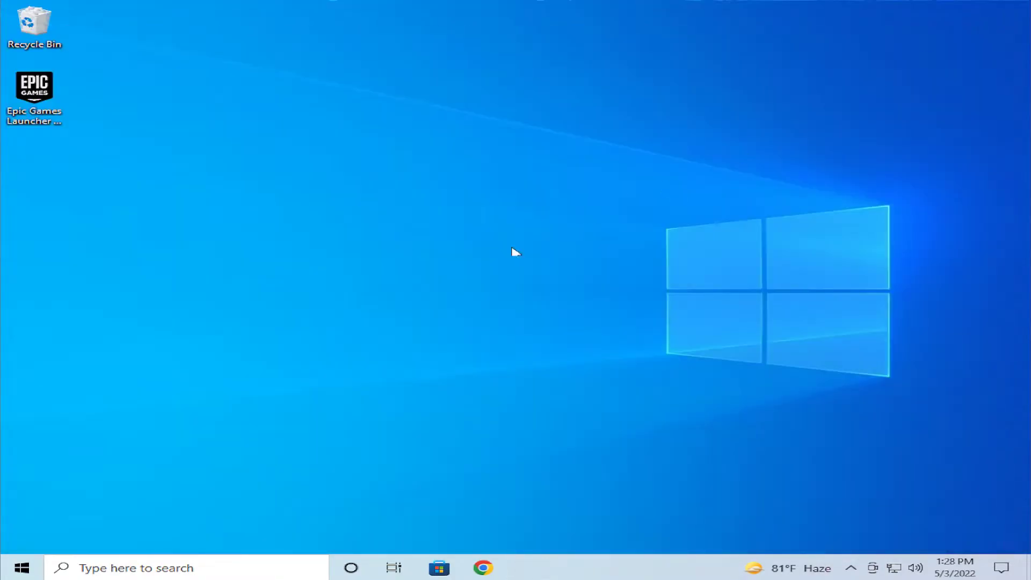
Open Google Chrome and search the web for "hp driver download"
{"action": "left_click", "coordinate": [21, 569]}
{"action": "scroll", "coordinate": [152, 343], "scroll_direction": "down", "scroll_amount": 5}
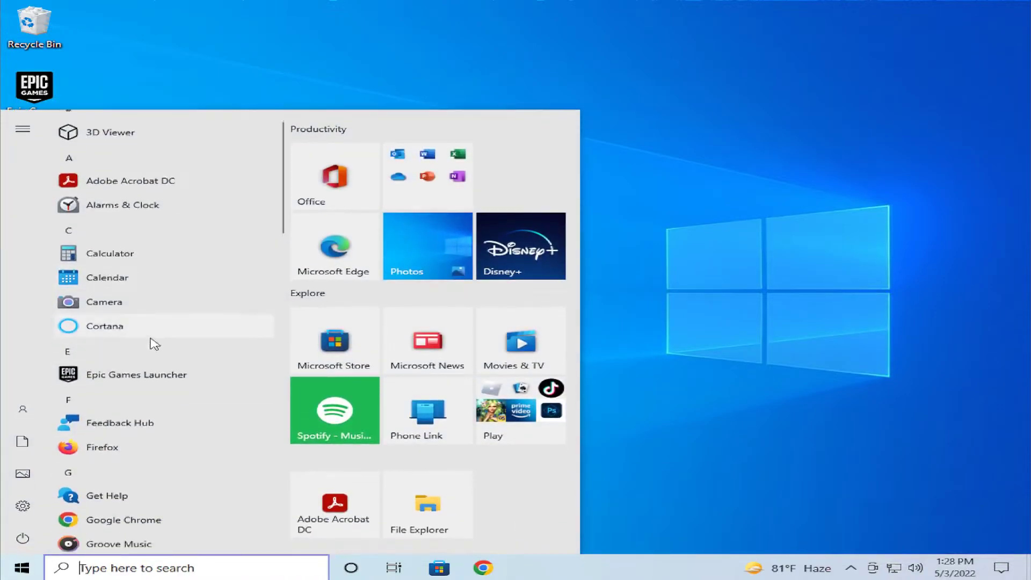
{"action": "left_click", "coordinate": [150, 271]}
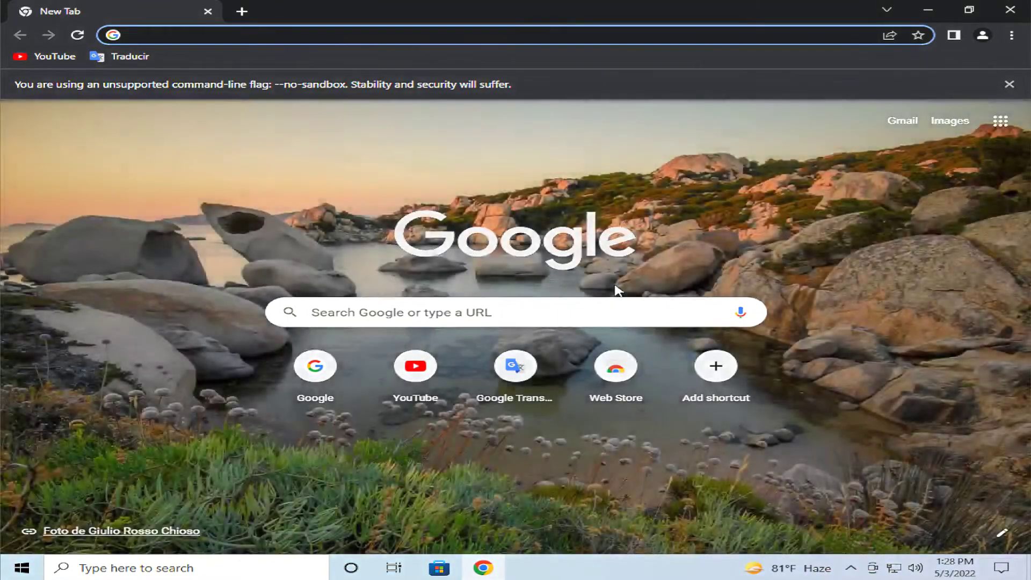
{"action": "type", "text": "hp driver "}
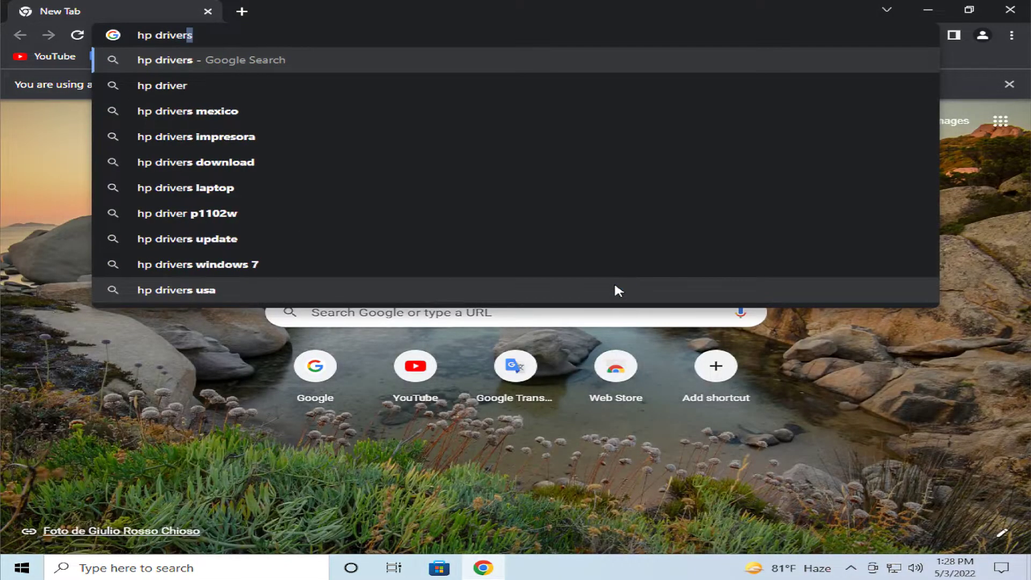
{"action": "type", "text": "download"}
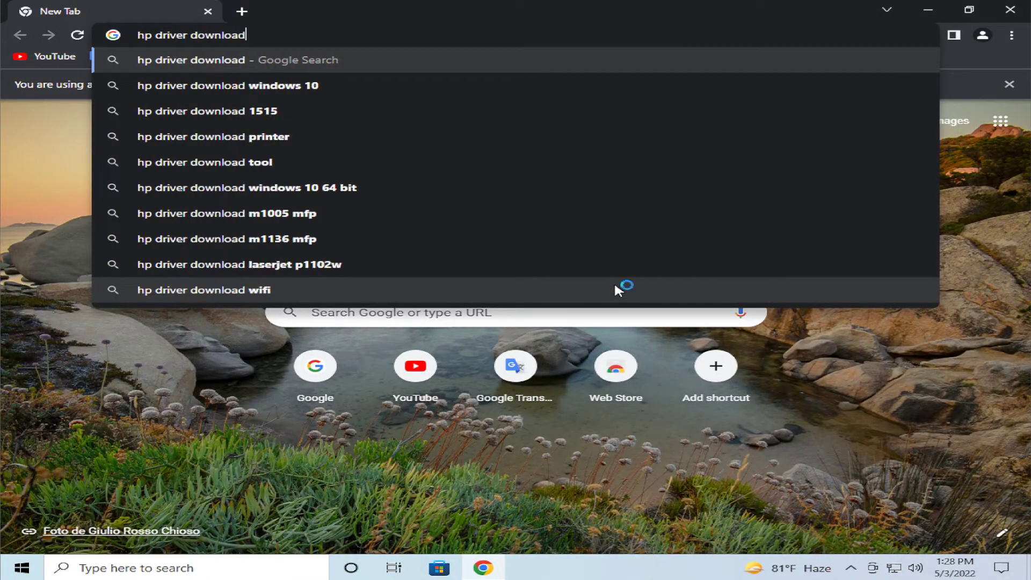
{"action": "key", "text": "Return"}
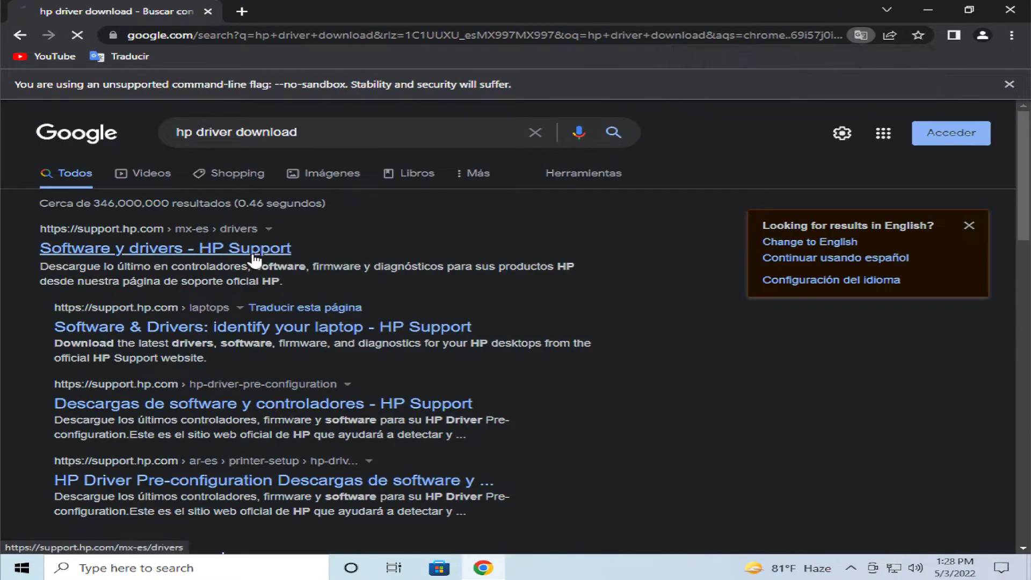
Open HP Support's Software y drivers page from the results, accept its cookies and choose Impresora as the product type
{"action": "left_click", "coordinate": [254, 259]}
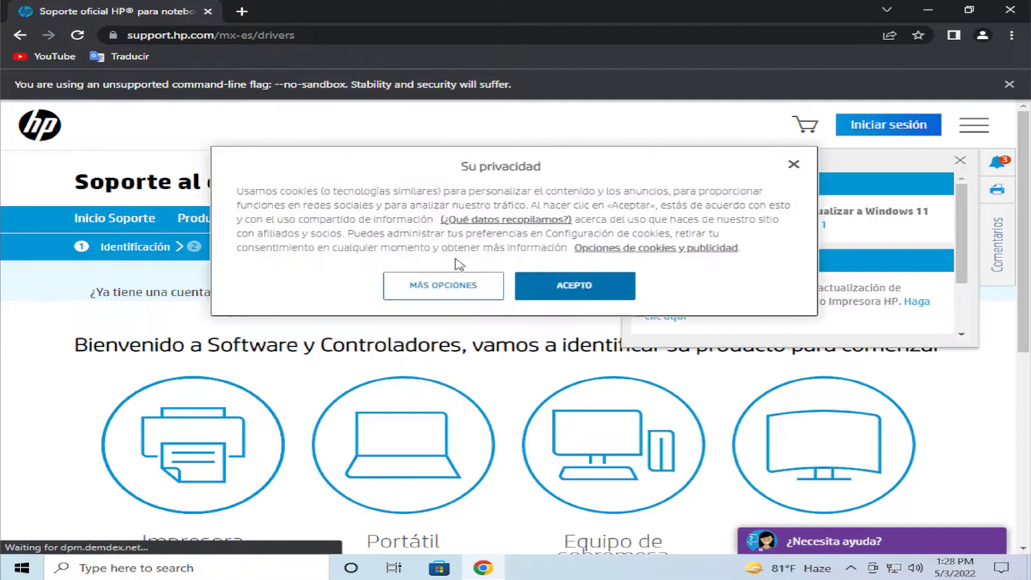
{"action": "scroll", "coordinate": [456, 255], "scroll_direction": "down", "scroll_amount": 2}
{"action": "left_click", "coordinate": [561, 295]}
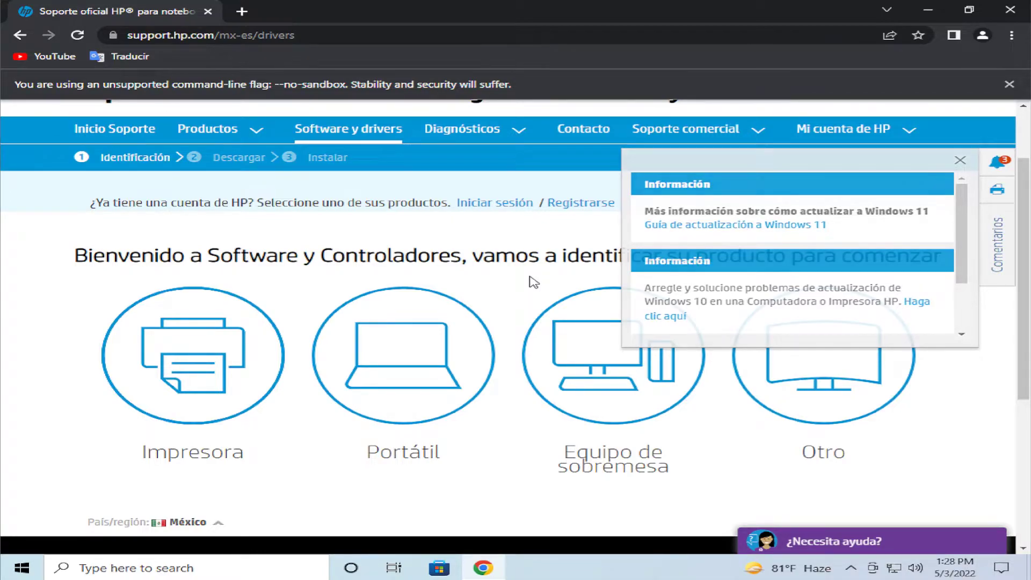
{"action": "left_click", "coordinate": [228, 368]}
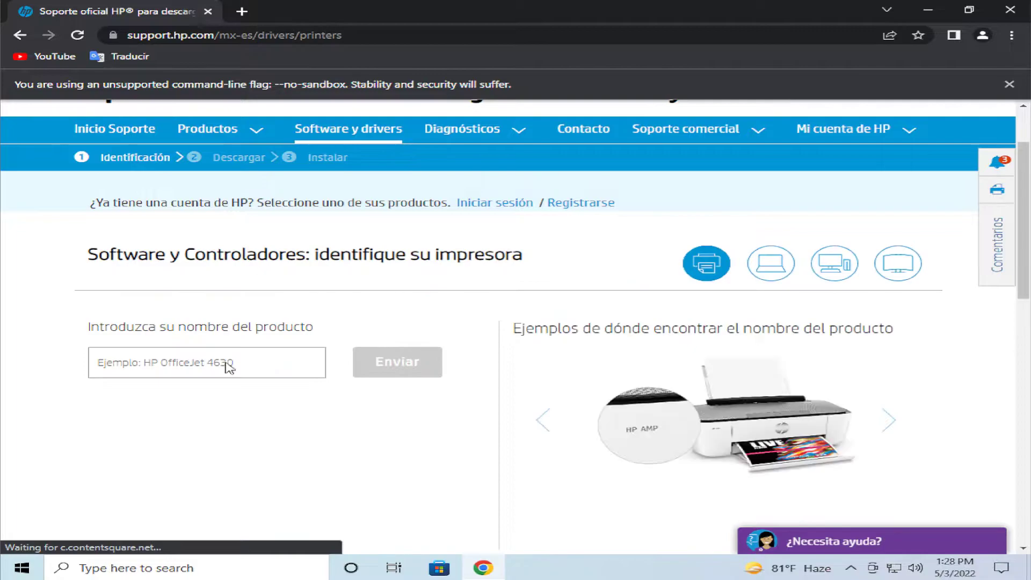
Choose Todo-en-Uno HP Deskjet serie F4400 from the list of popular printers
{"action": "left_click", "coordinate": [253, 362]}
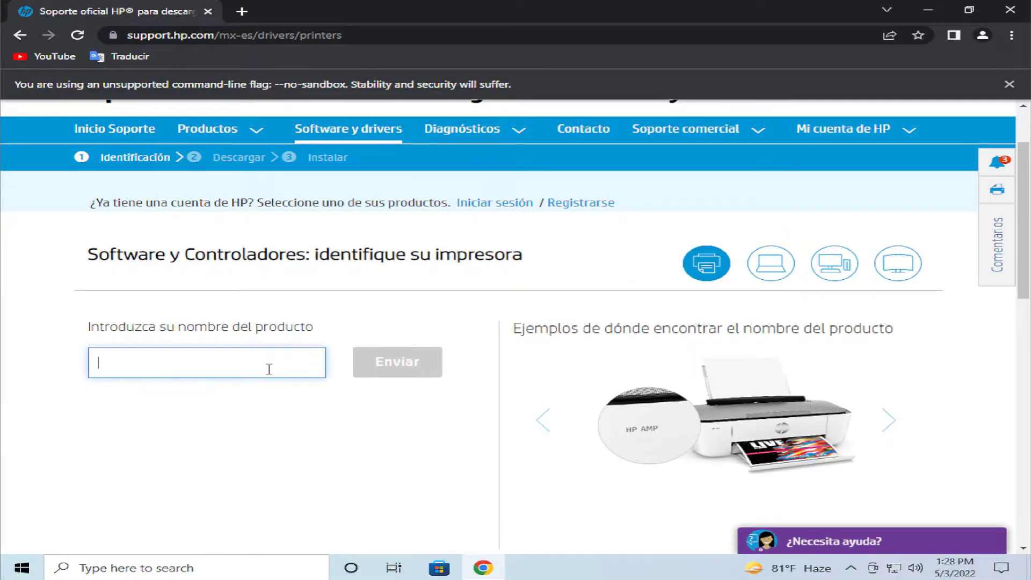
{"action": "scroll", "coordinate": [269, 365], "scroll_direction": "down", "scroll_amount": 2}
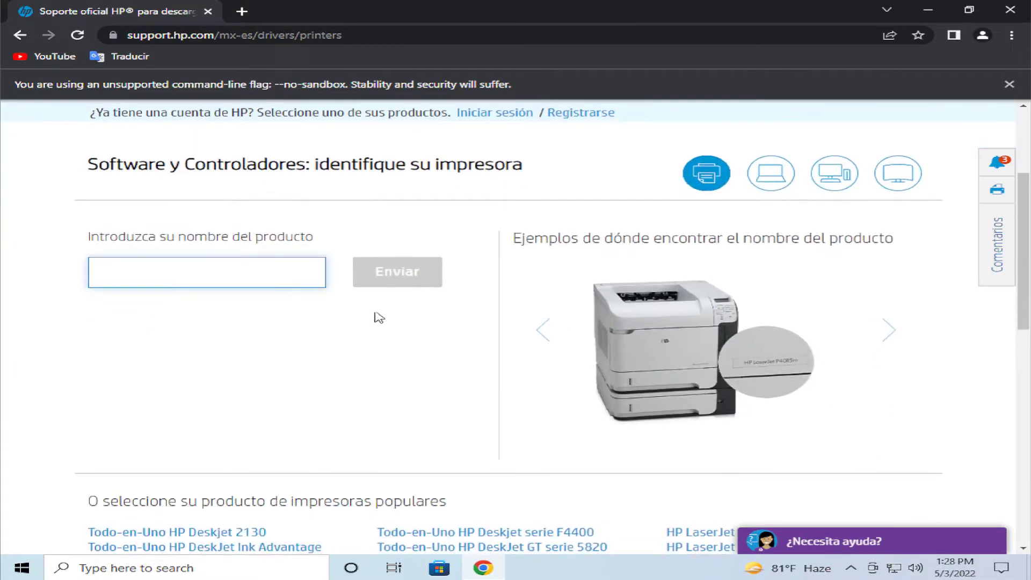
{"action": "scroll", "coordinate": [387, 309], "scroll_direction": "down", "scroll_amount": 3}
{"action": "scroll", "coordinate": [328, 233], "scroll_direction": "up", "scroll_amount": 2}
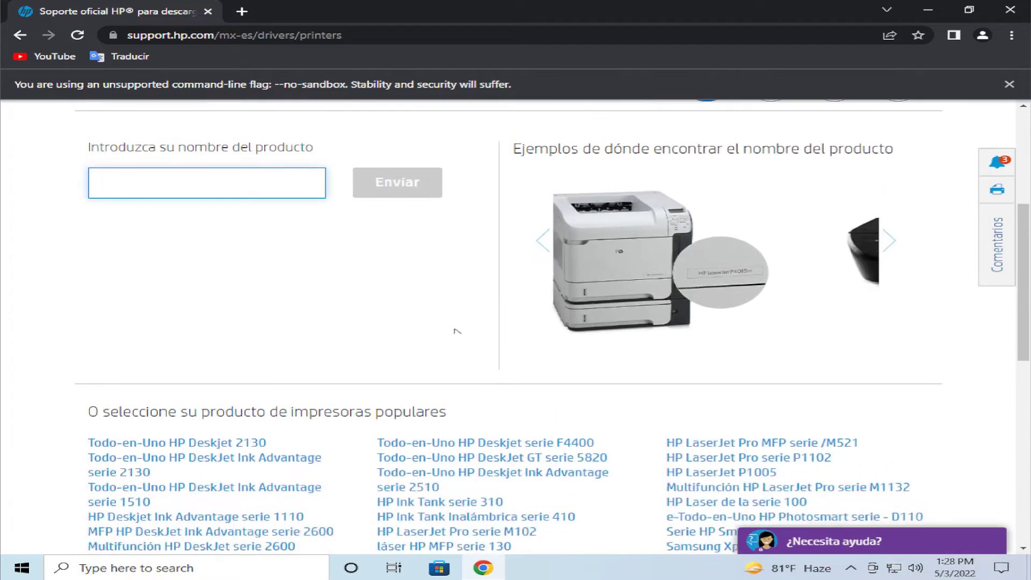
{"action": "left_click", "coordinate": [481, 441]}
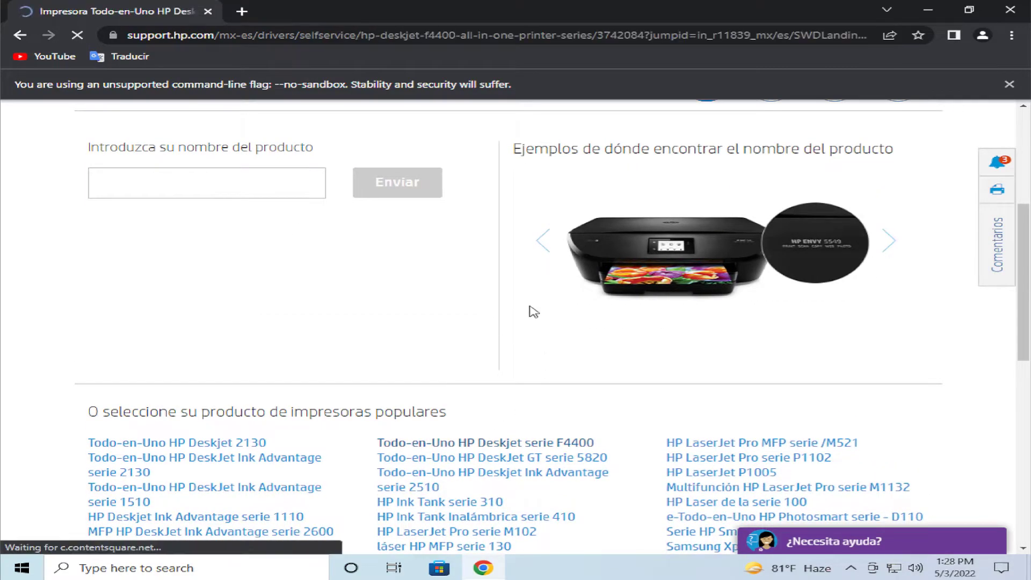
Dismiss the information pop-up, expand the product installation software section, and view its Más información page before closing that page
{"action": "scroll", "coordinate": [455, 314], "scroll_direction": "down", "scroll_amount": 6}
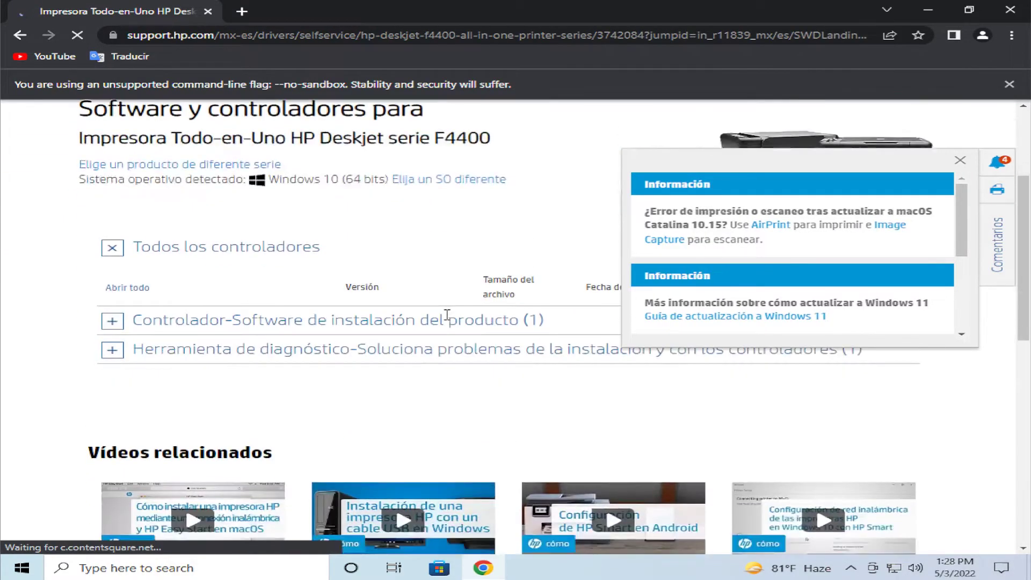
{"action": "scroll", "coordinate": [456, 313], "scroll_direction": "up", "scroll_amount": 2}
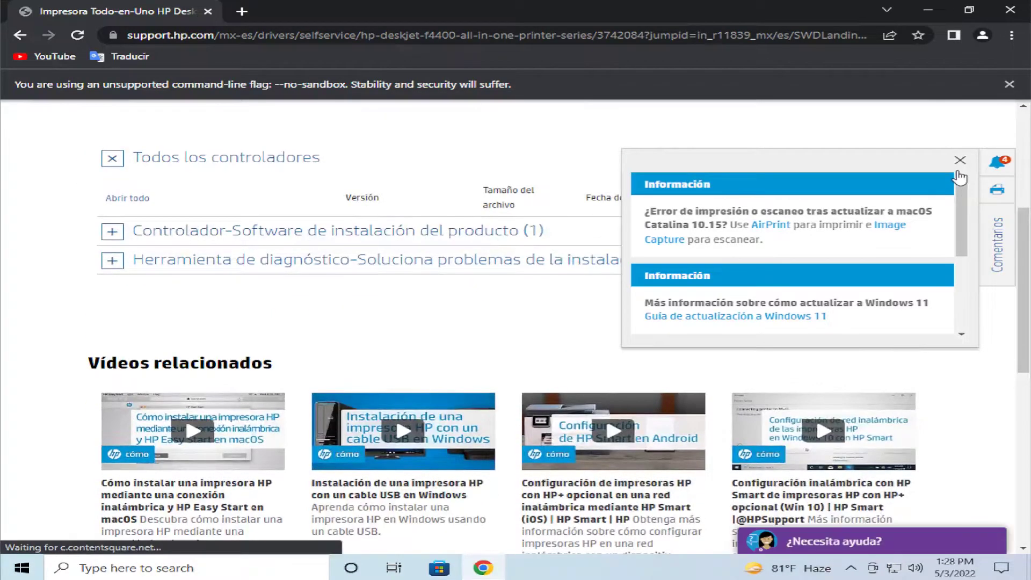
{"action": "left_click", "coordinate": [961, 161]}
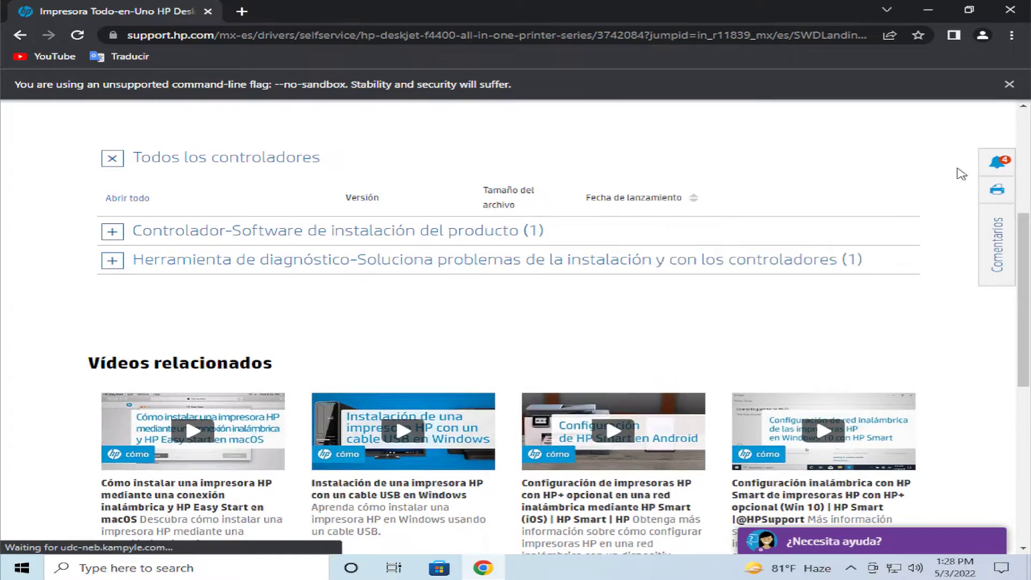
{"action": "left_click", "coordinate": [426, 239]}
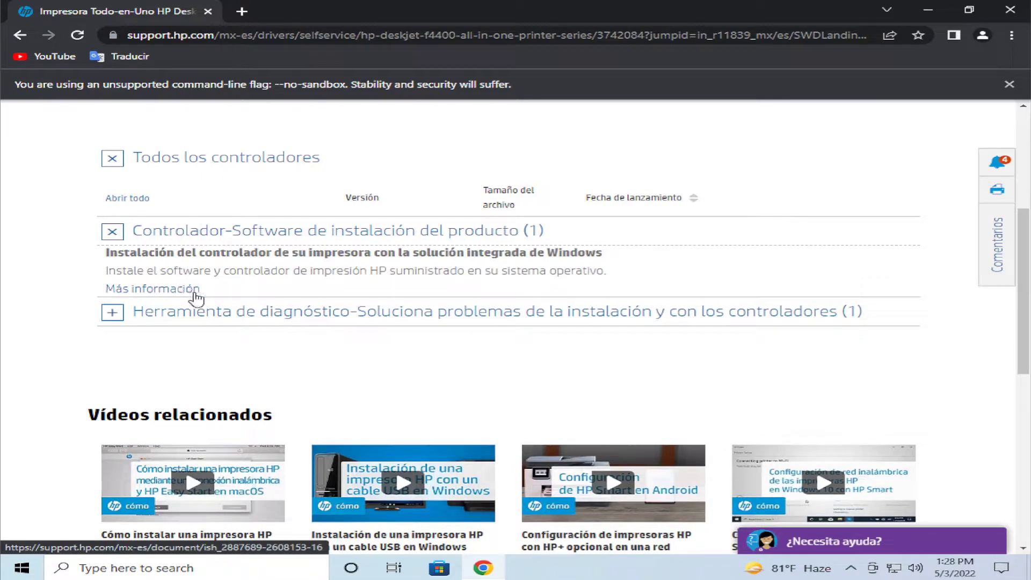
{"action": "left_click", "coordinate": [443, 233]}
{"action": "left_click", "coordinate": [443, 232]}
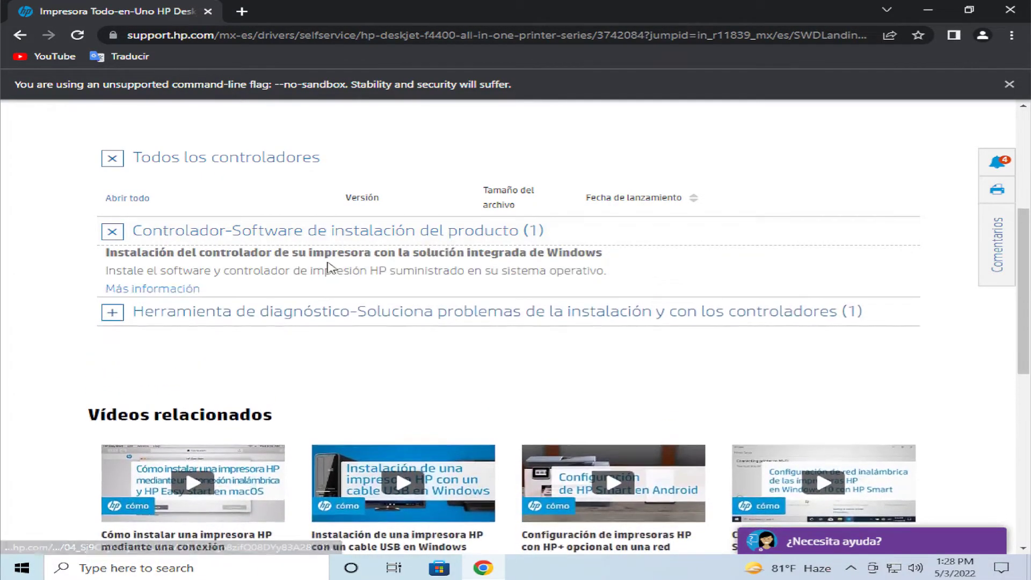
{"action": "left_click", "coordinate": [185, 288]}
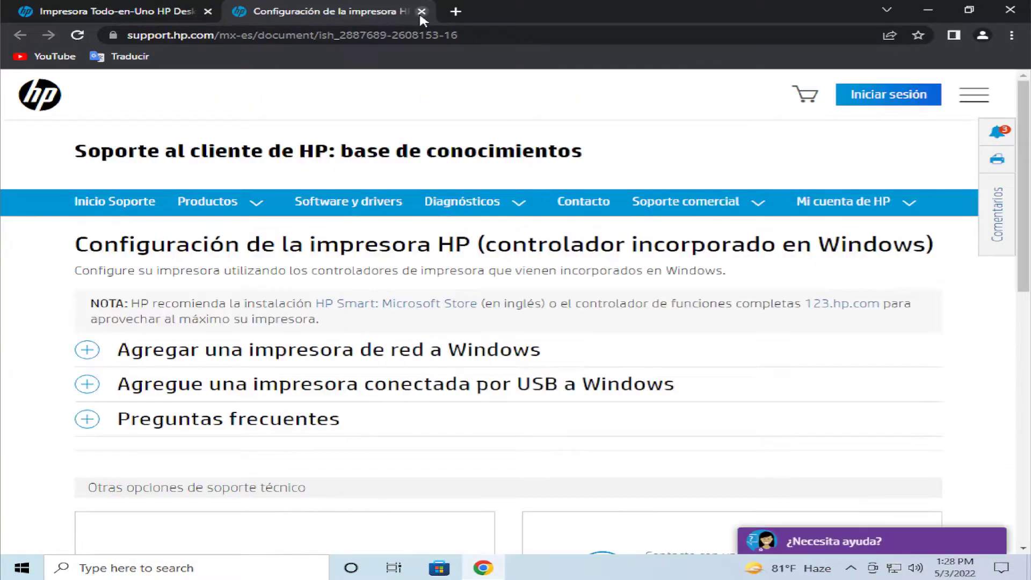
{"action": "left_click", "coordinate": [422, 11]}
Expand the diagnostic tool section and the HP Print and Scan Doctor for Windows details, and download HPPSdr.exe
{"action": "scroll", "coordinate": [433, 174], "scroll_direction": "down", "scroll_amount": 8}
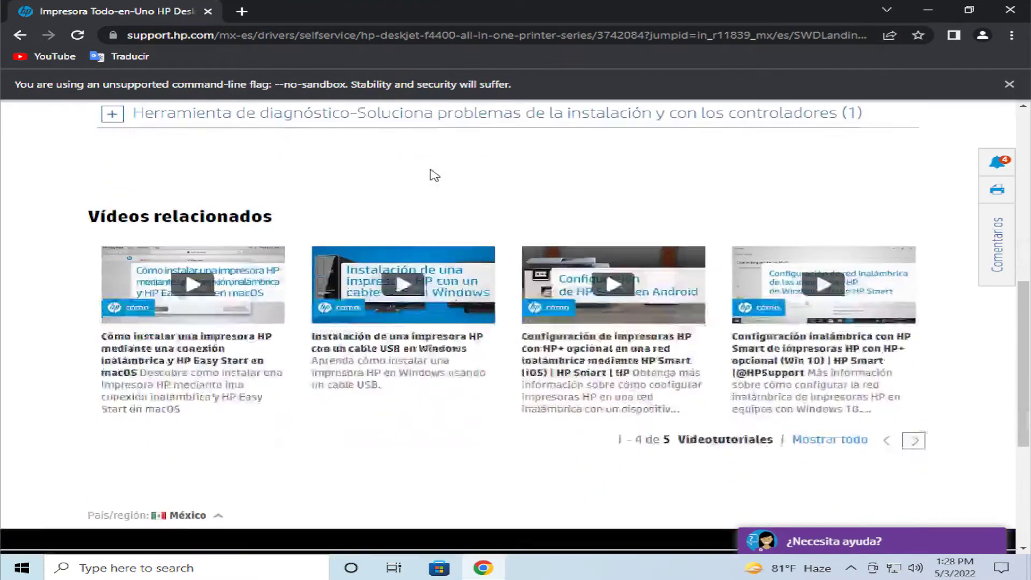
{"action": "scroll", "coordinate": [434, 175], "scroll_direction": "up", "scroll_amount": 6}
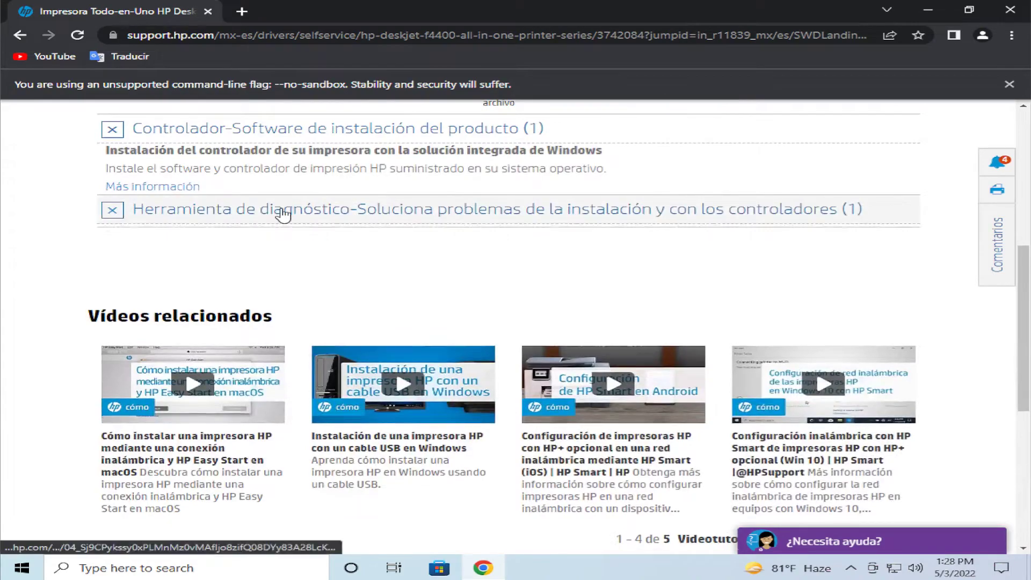
{"action": "left_click", "coordinate": [475, 215]}
{"action": "left_click", "coordinate": [199, 241]}
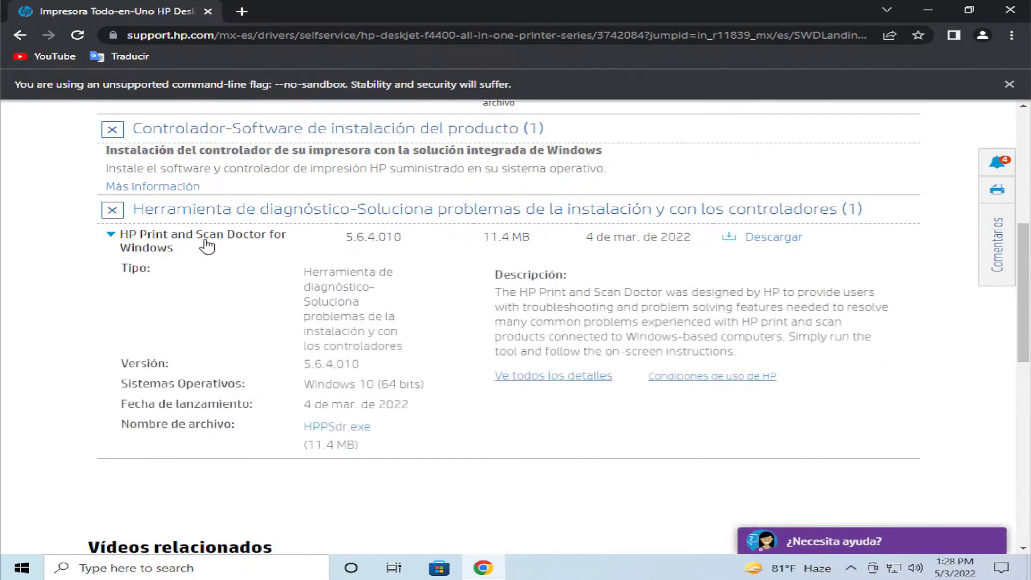
{"action": "left_click", "coordinate": [356, 430]}
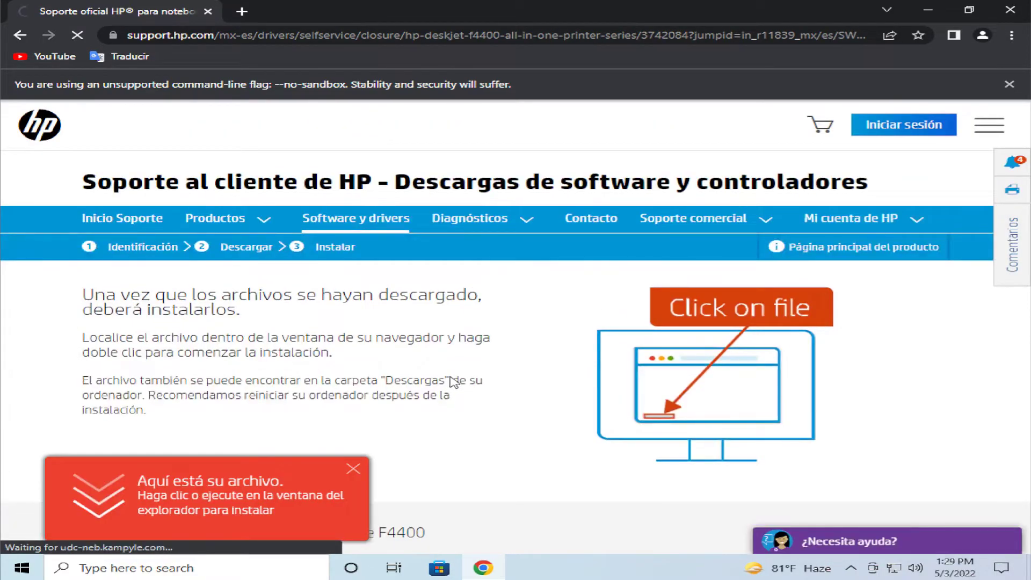
Run the downloaded HP Print and Scan Doctor, allow it to make changes, close the browser and accept the data collection consent
{"action": "left_click", "coordinate": [141, 530]}
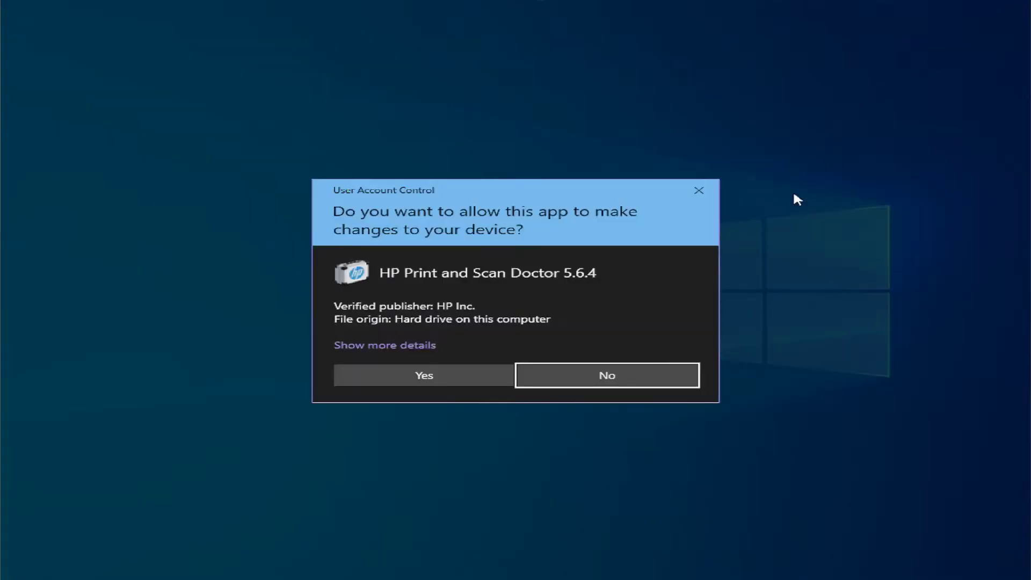
{"action": "left_click", "coordinate": [436, 378]}
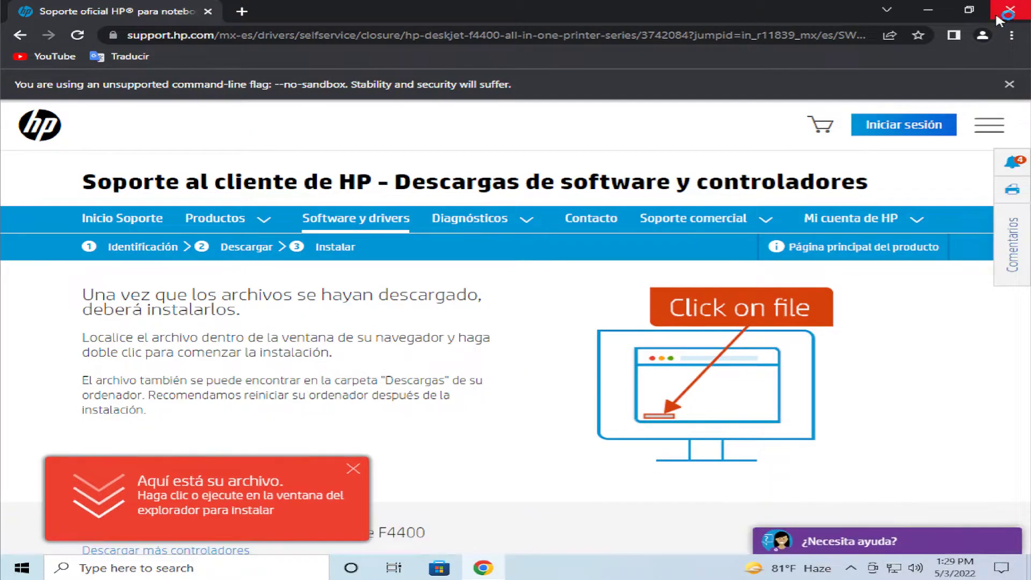
{"action": "left_click", "coordinate": [1009, 9]}
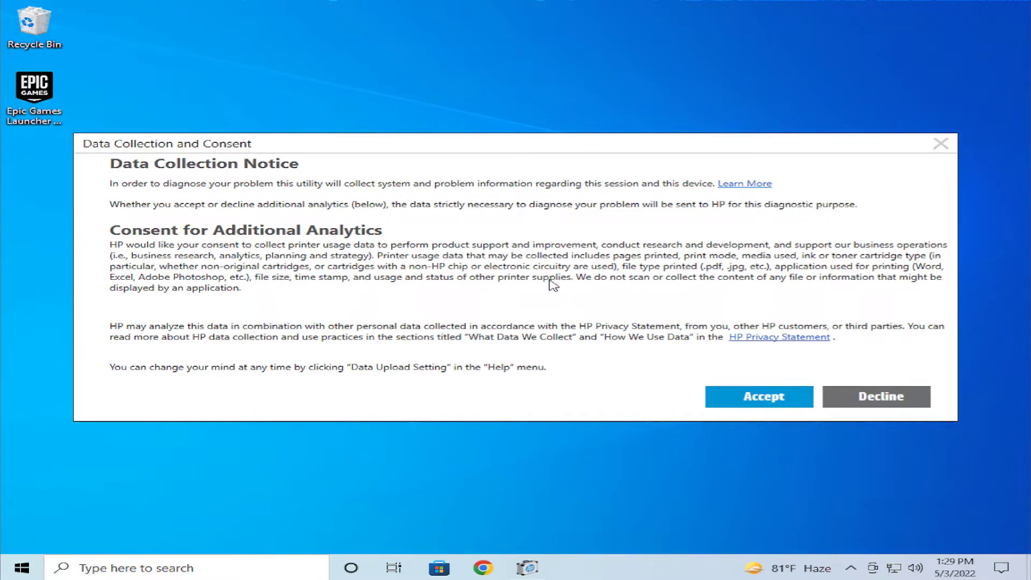
{"action": "left_click", "coordinate": [713, 400]}
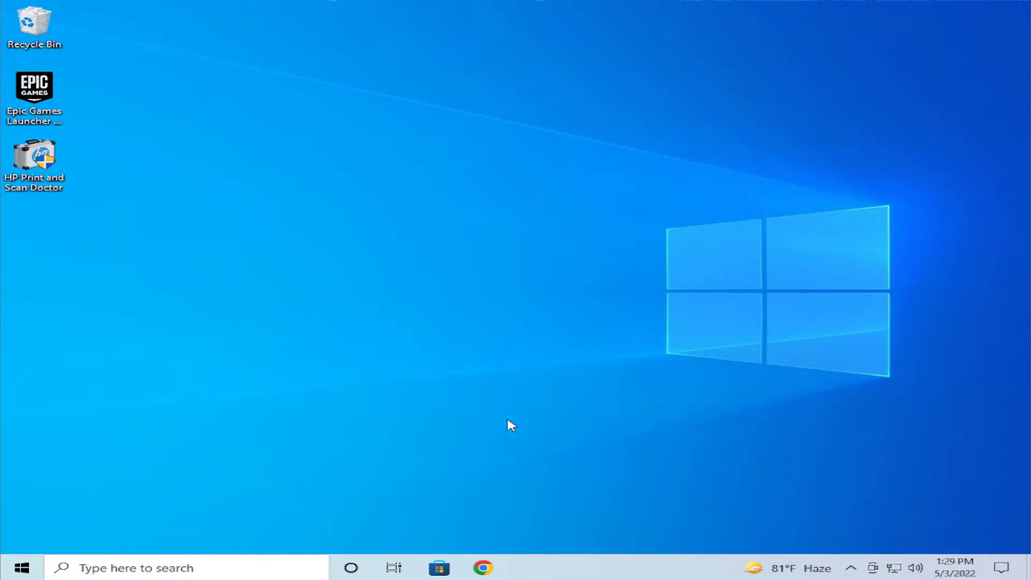
Try to launch HP Print and Scan Doctor from its desktop shortcut, allow it to make changes and dismiss the resulting message
{"action": "double_click", "coordinate": [51, 169]}
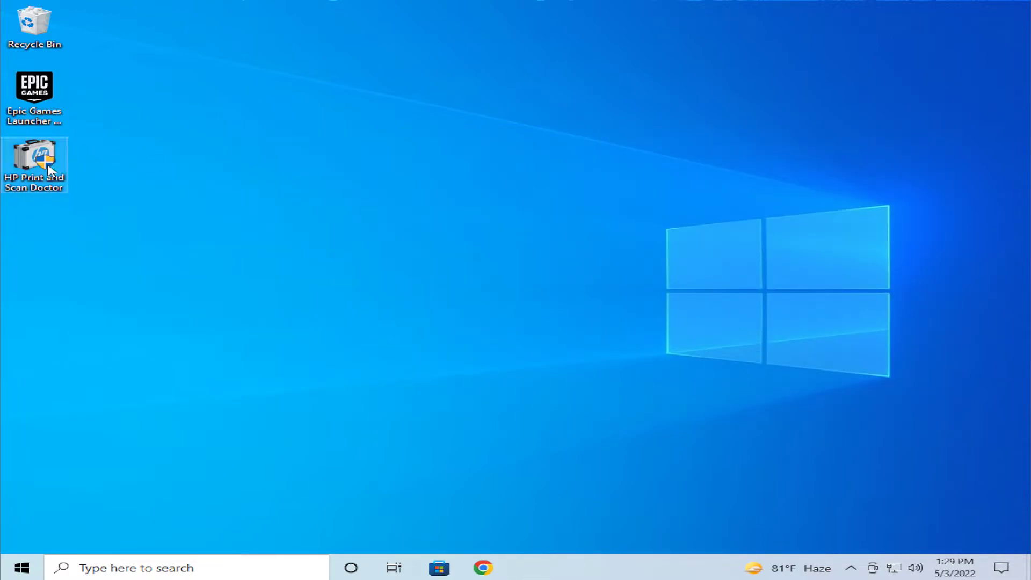
{"action": "left_click", "coordinate": [467, 381]}
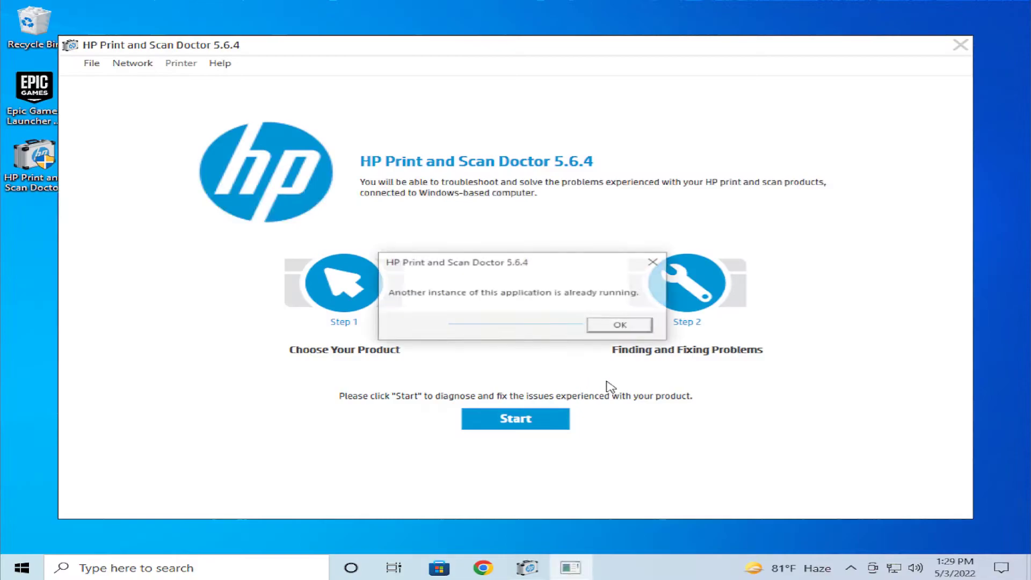
{"action": "left_click", "coordinate": [615, 325]}
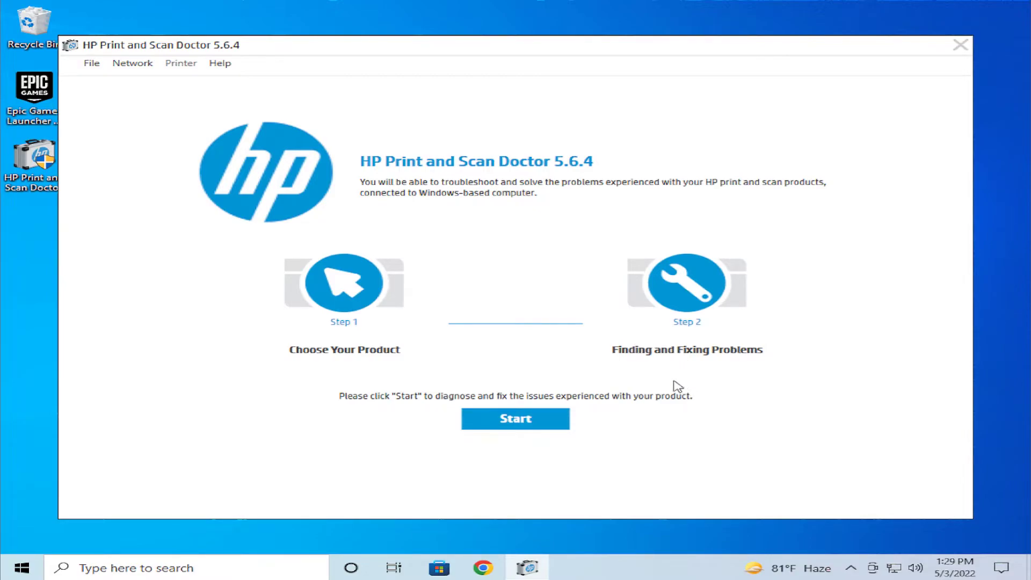
Start the product search in HP Print and Scan Doctor, exit the tool and accept the feedback survey before closing it
{"action": "left_click", "coordinate": [537, 425]}
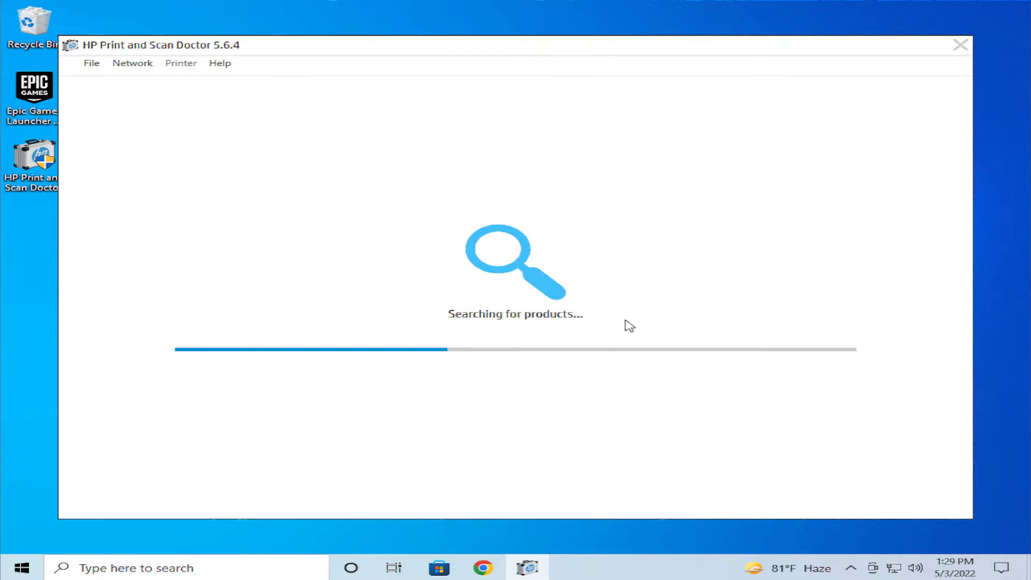
{"action": "left_click", "coordinate": [960, 46]}
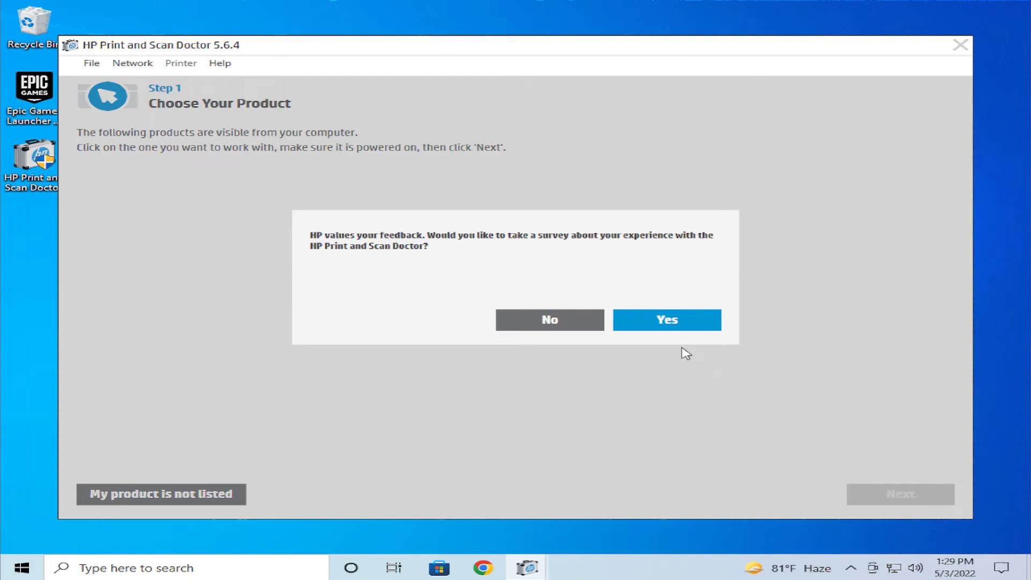
{"action": "left_click", "coordinate": [679, 318]}
{"action": "left_click", "coordinate": [934, 72]}
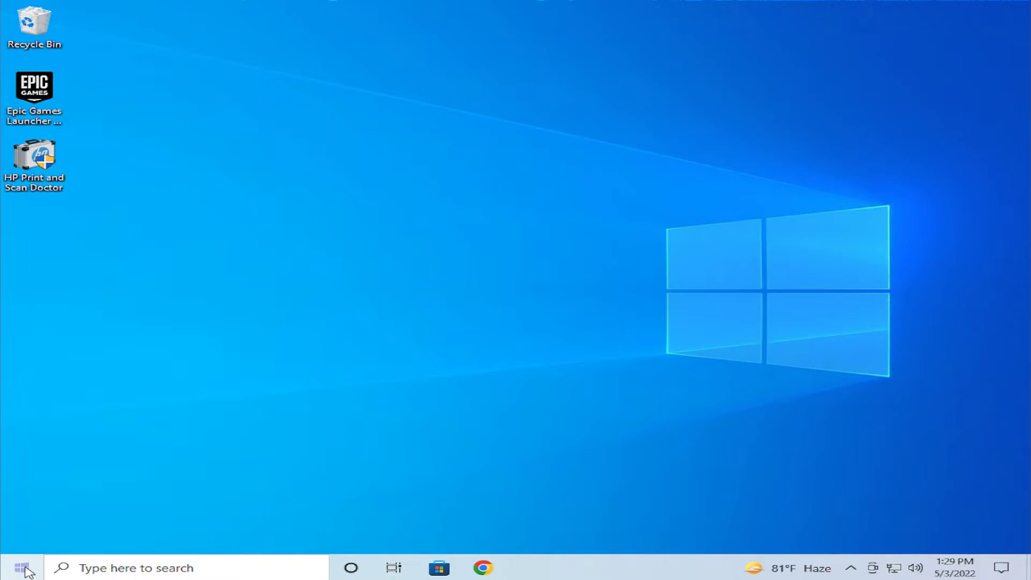
{"action": "left_click", "coordinate": [21, 571]}
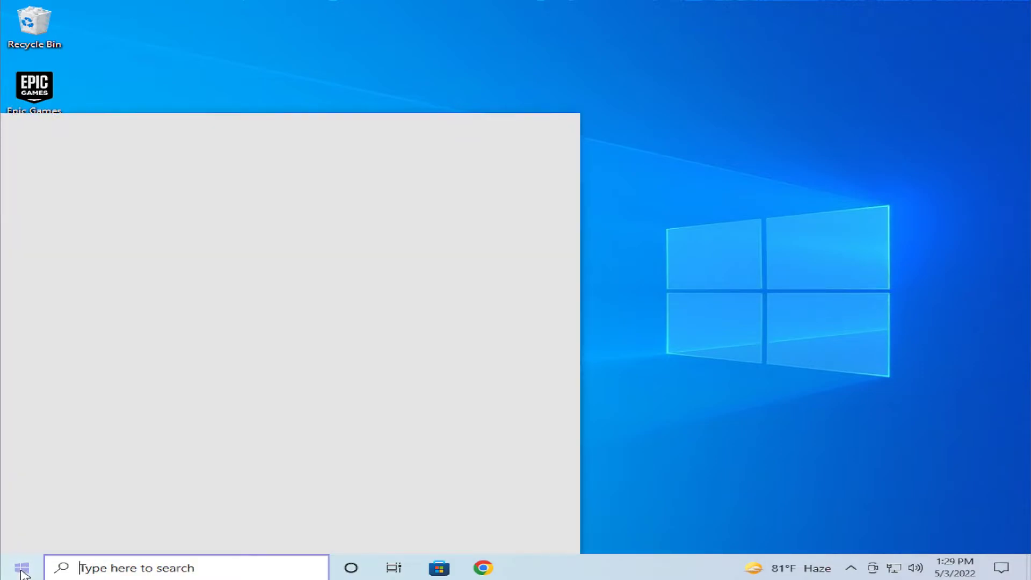
{"action": "type", "text": "device m,a"}
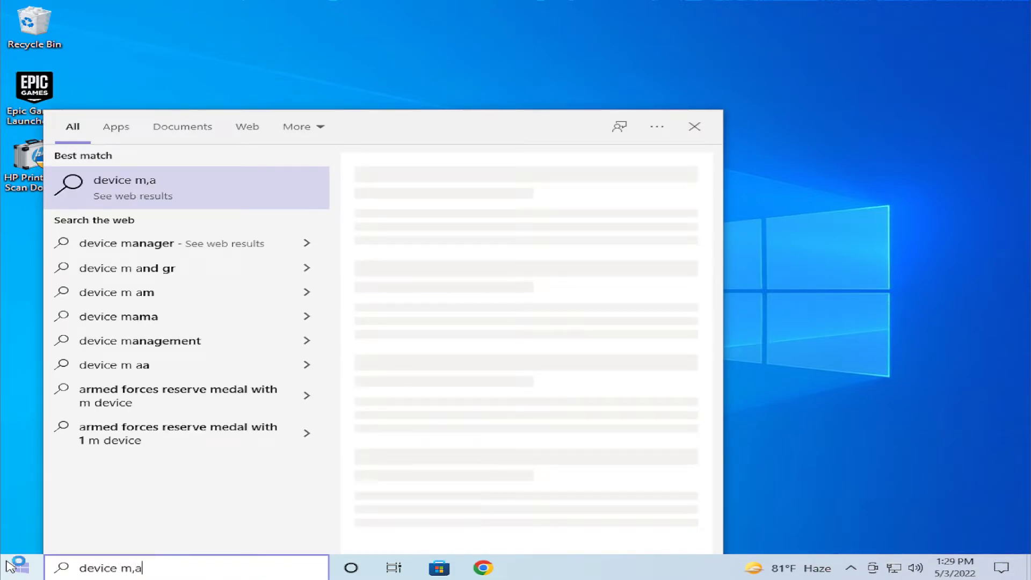
{"action": "key", "text": "Return"}
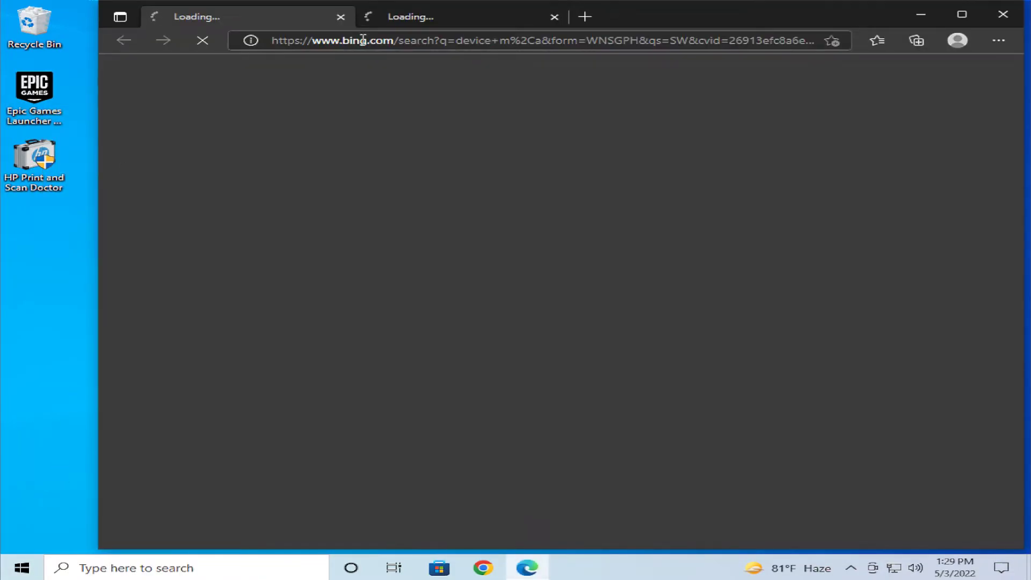
{"action": "left_click", "coordinate": [341, 17]}
{"action": "left_click", "coordinate": [340, 16]}
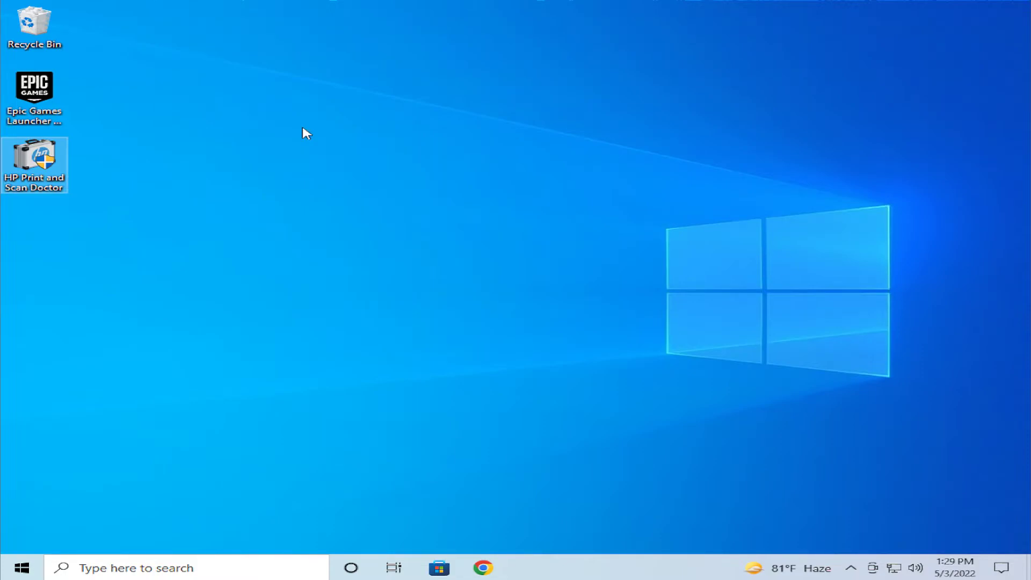
Search Windows for "device", launch Device Manager and expand the Print queues category
{"action": "key", "text": "super"}
{"action": "type", "text": "device"}
{"action": "key", "text": "Return"}
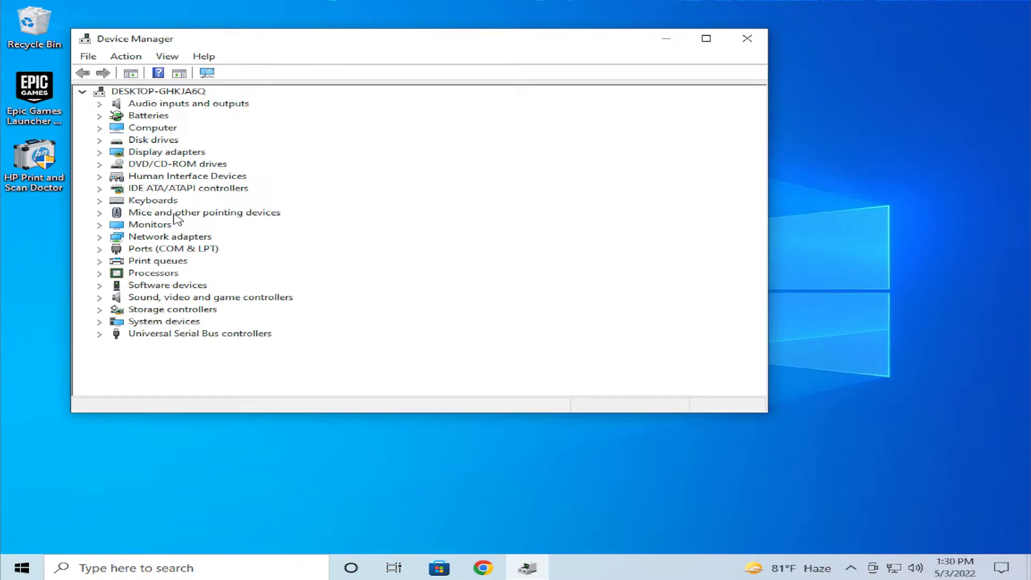
{"action": "left_click", "coordinate": [167, 262]}
{"action": "left_click", "coordinate": [100, 262]}
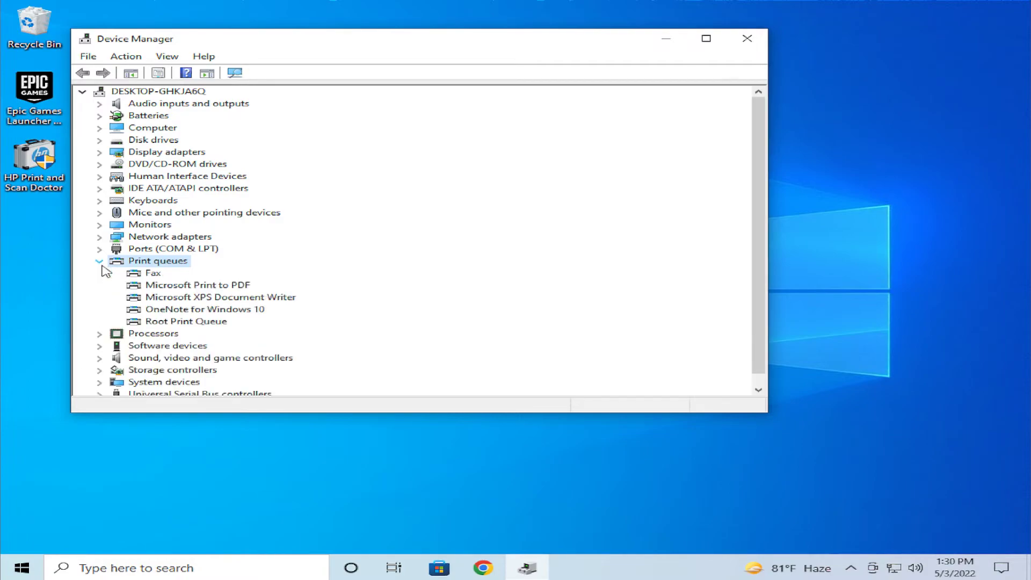
Run the driver update for Microsoft Print to PDF with the automatic driver search and close the wizard
{"action": "left_click", "coordinate": [167, 285]}
{"action": "right_click", "coordinate": [177, 281]}
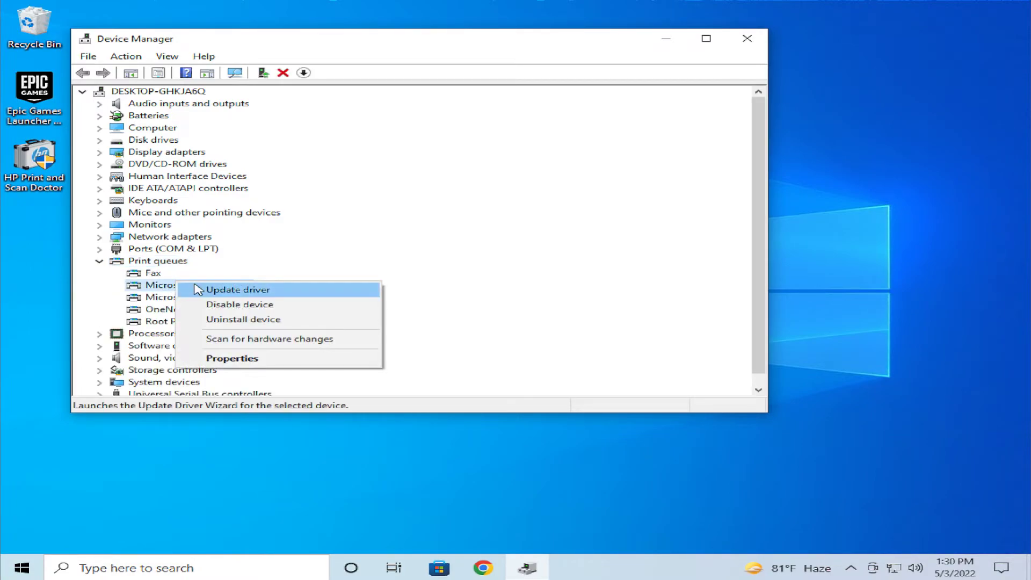
{"action": "left_click", "coordinate": [199, 290]}
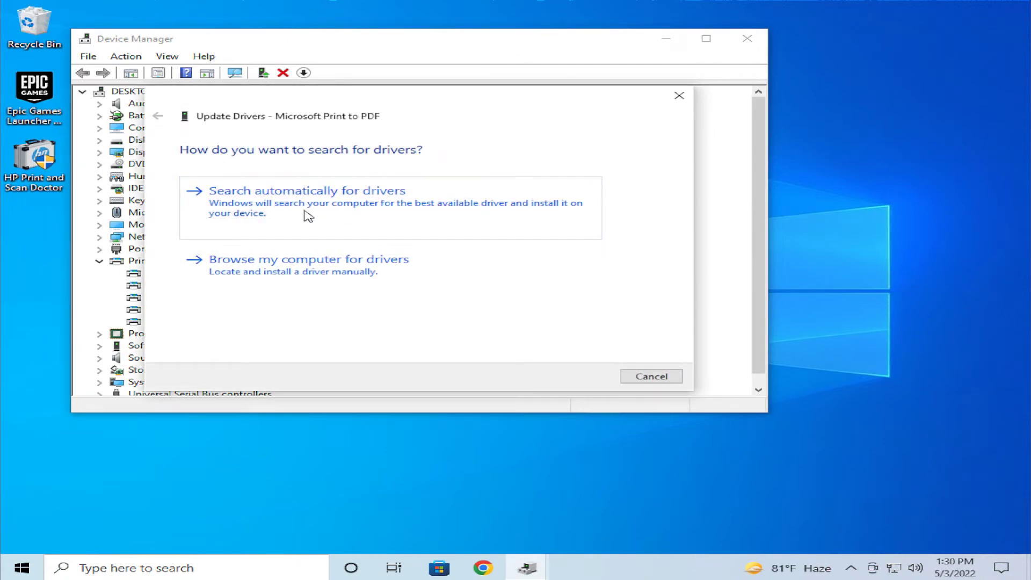
{"action": "left_click", "coordinate": [311, 210]}
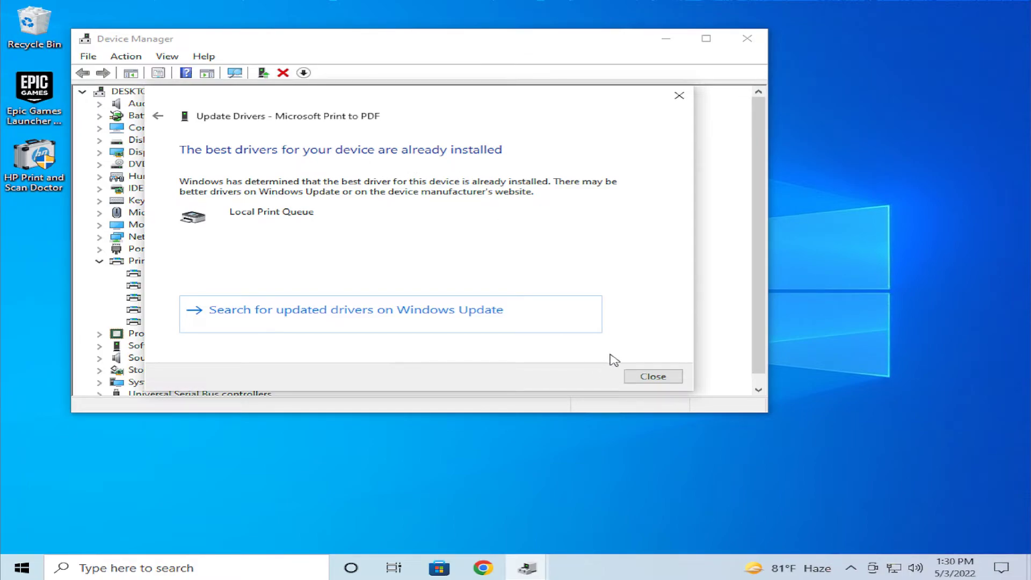
{"action": "left_click", "coordinate": [653, 376]}
Run the driver update for Microsoft XPS Document Writer with the automatic driver search and close the wizard
{"action": "right_click", "coordinate": [249, 300]}
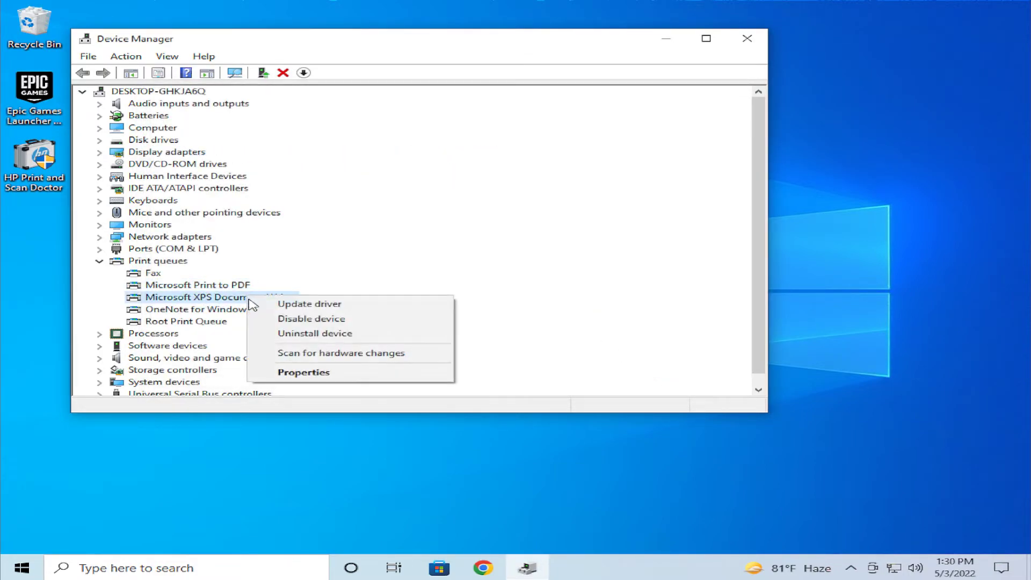
{"action": "left_click", "coordinate": [283, 304]}
{"action": "left_click", "coordinate": [371, 214]}
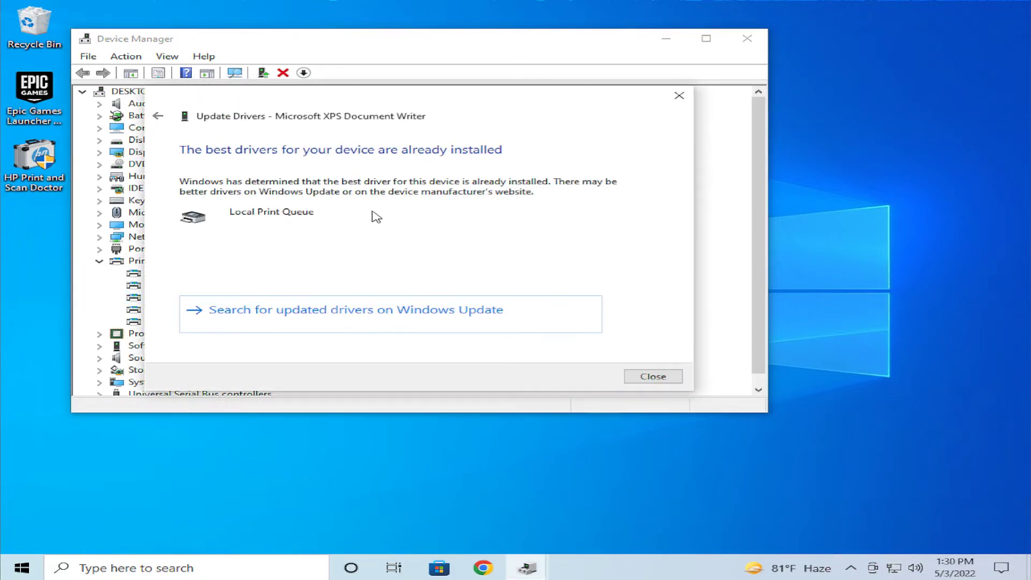
{"action": "left_click", "coordinate": [654, 376]}
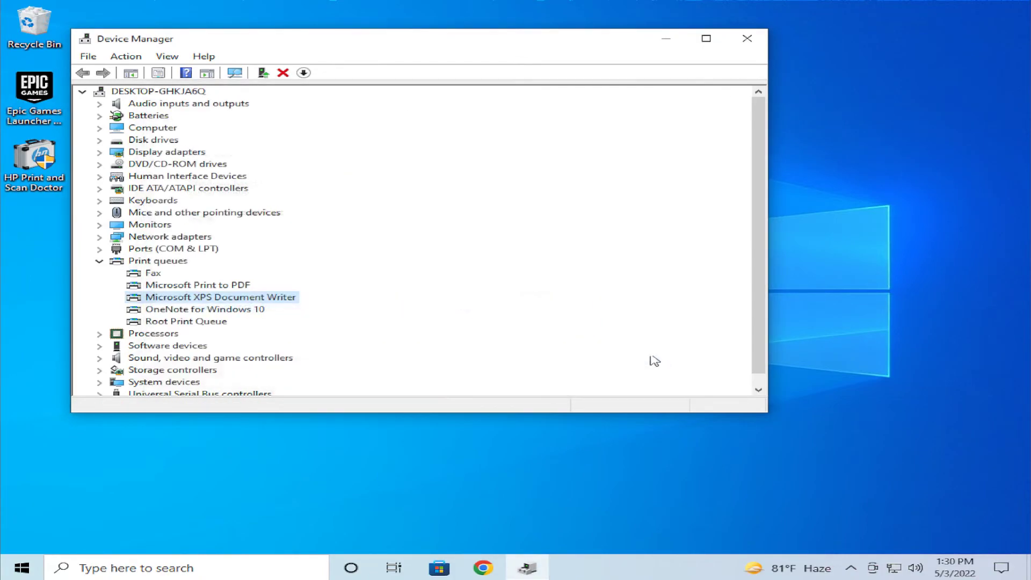
Run the driver update for the OneNote for Windows 10 print queue with the automatic search and close the wizard
{"action": "right_click", "coordinate": [248, 311]}
{"action": "left_click", "coordinate": [279, 316]}
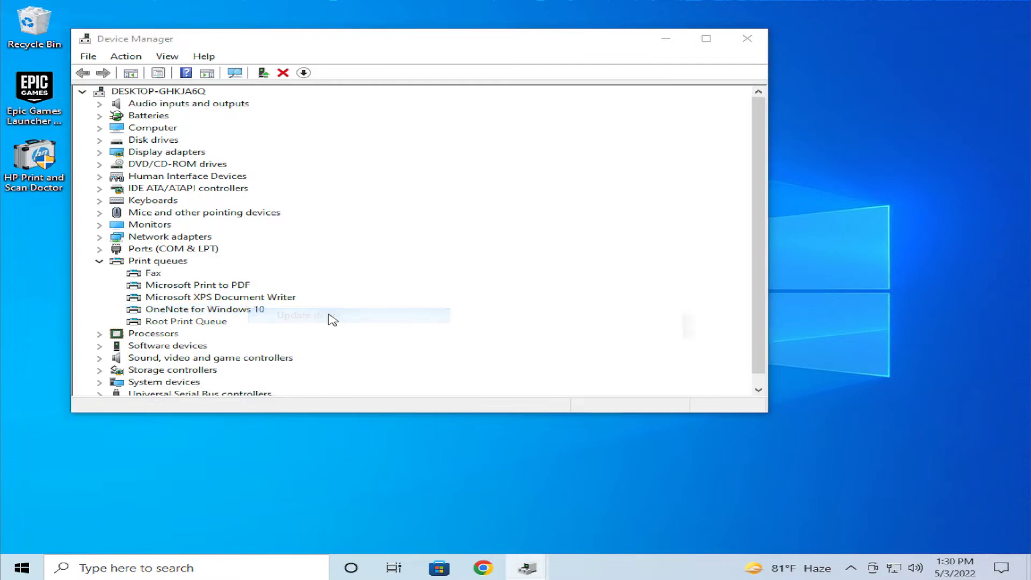
{"action": "left_click", "coordinate": [314, 195]}
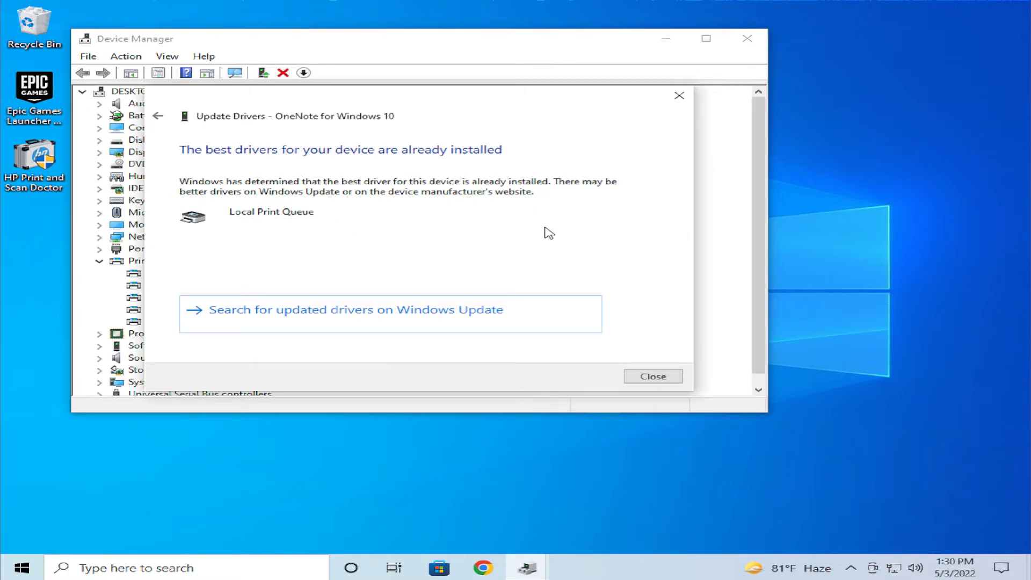
{"action": "left_click", "coordinate": [647, 377]}
Run the automatic driver update for Root Print Queue, then close the wizard and Device Manager
{"action": "left_click", "coordinate": [221, 323]}
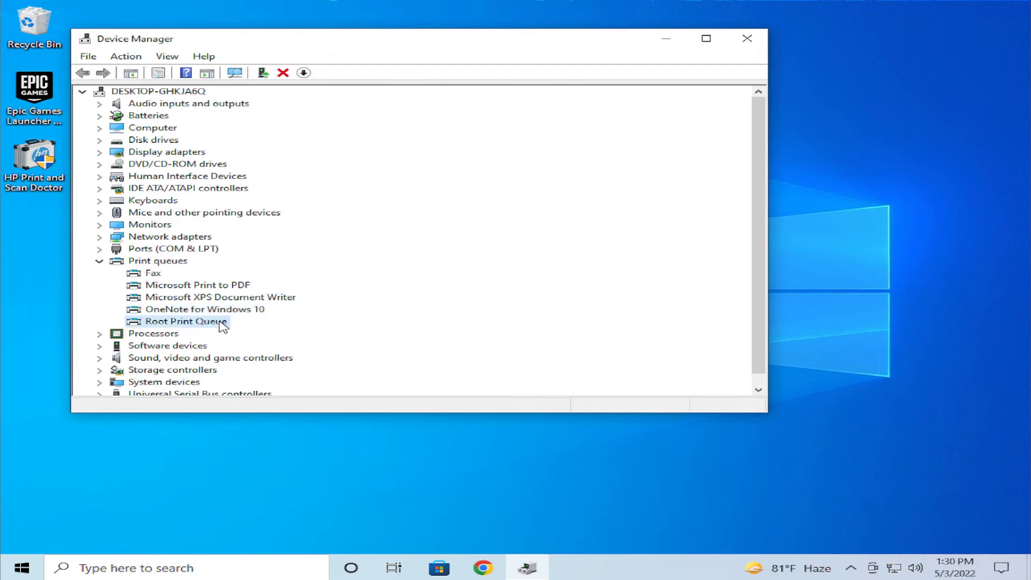
{"action": "right_click", "coordinate": [221, 322]}
{"action": "left_click", "coordinate": [281, 329]}
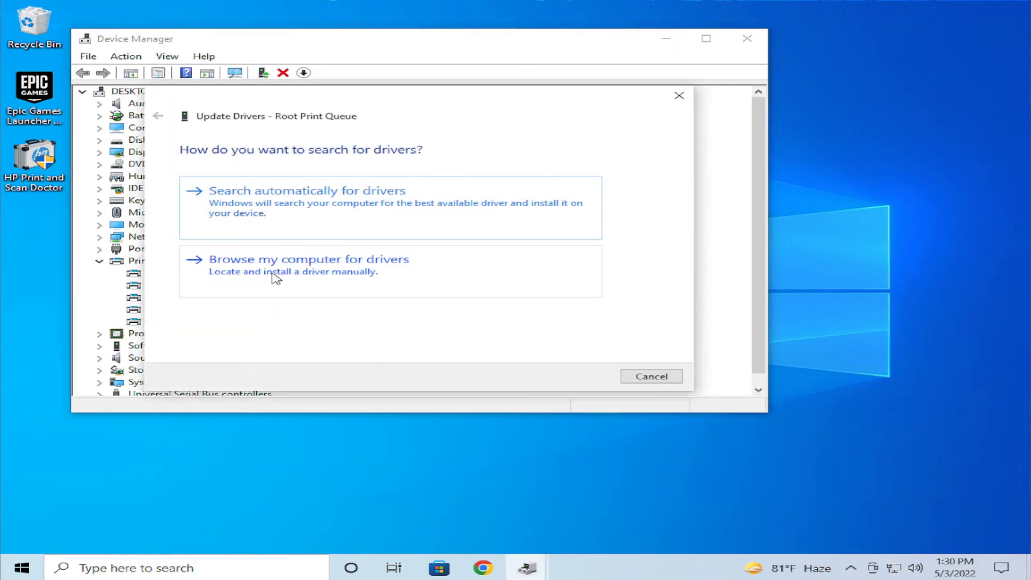
{"action": "left_click", "coordinate": [299, 210]}
{"action": "left_click", "coordinate": [636, 374]}
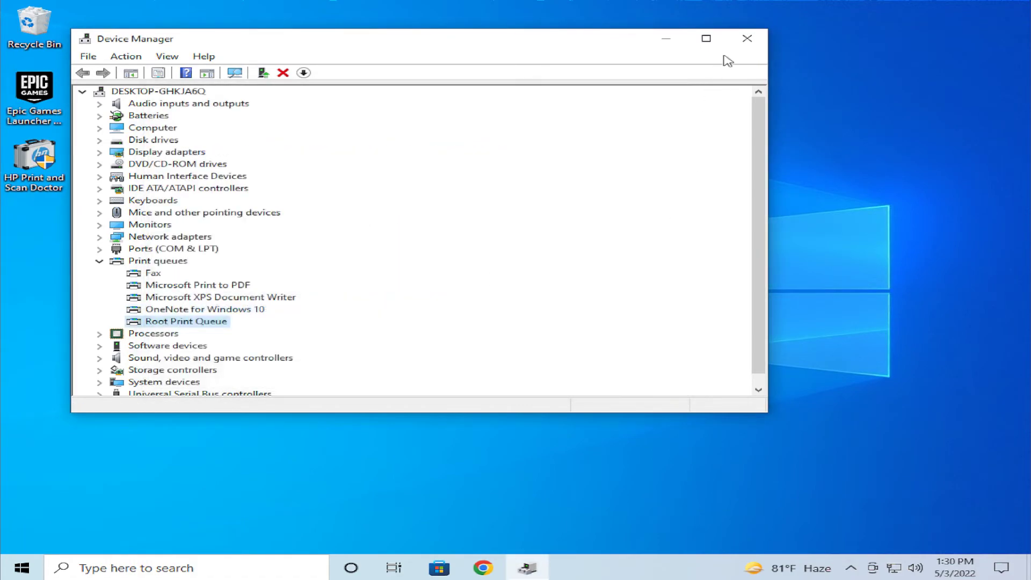
{"action": "left_click", "coordinate": [747, 38]}
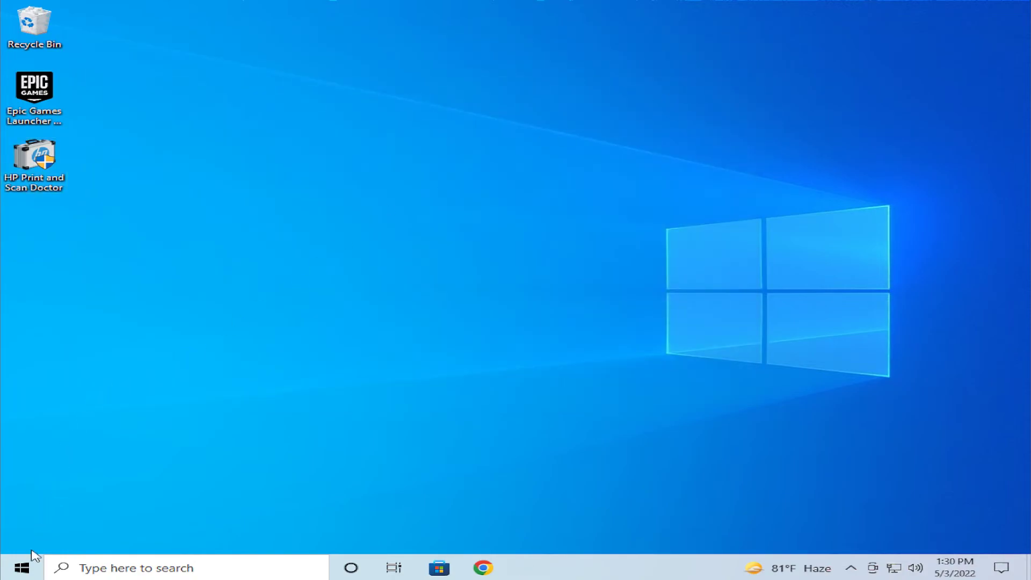
Restart the computer
{"action": "left_click", "coordinate": [21, 567]}
{"action": "left_click", "coordinate": [23, 538]}
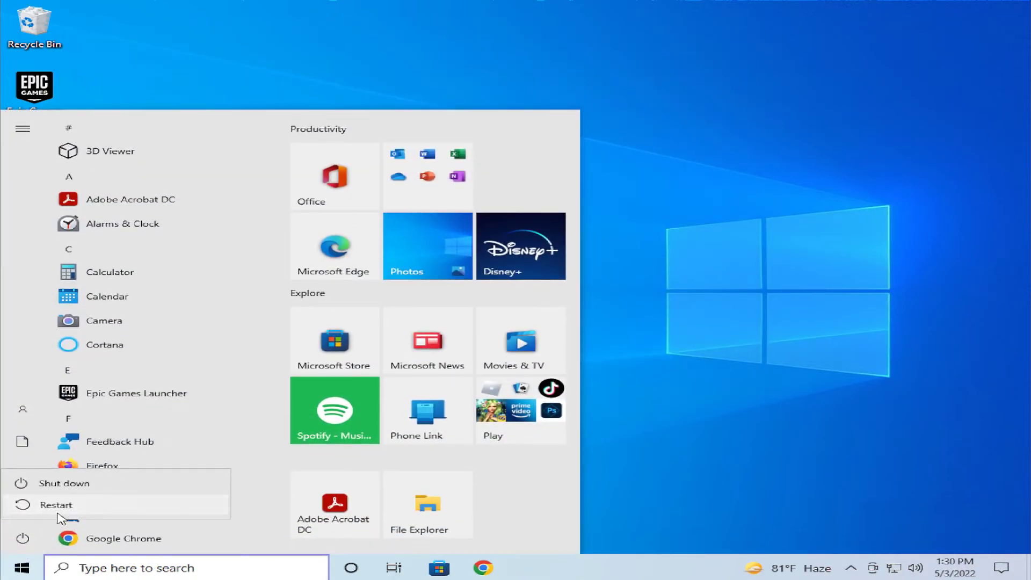
{"action": "left_click", "coordinate": [56, 506]}
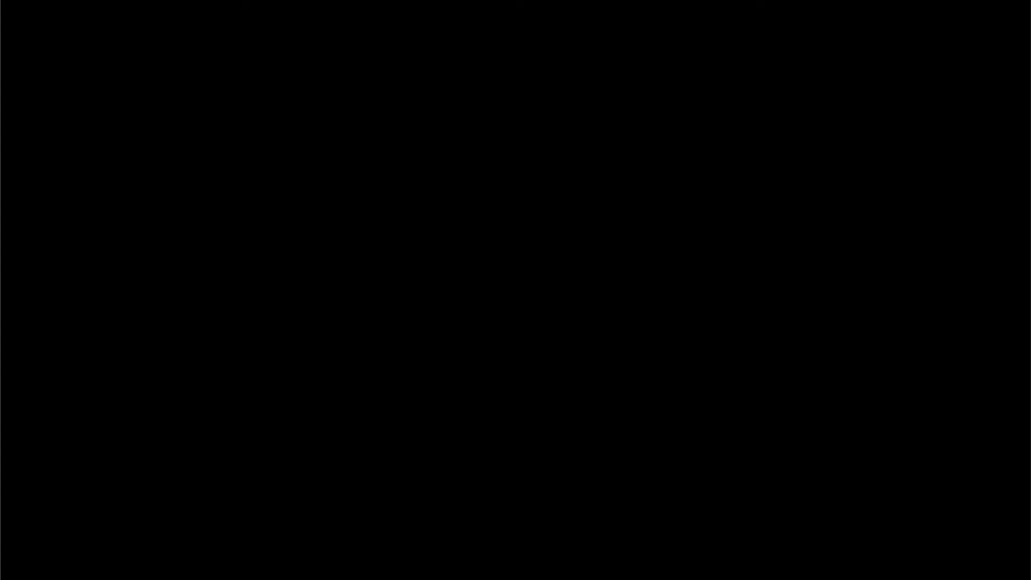
Dismiss the lock screen and try to sign in with the account password
{"action": "key", "text": "Return"}
{"action": "type", "text": "******"}
{"action": "key", "text": "Return"}
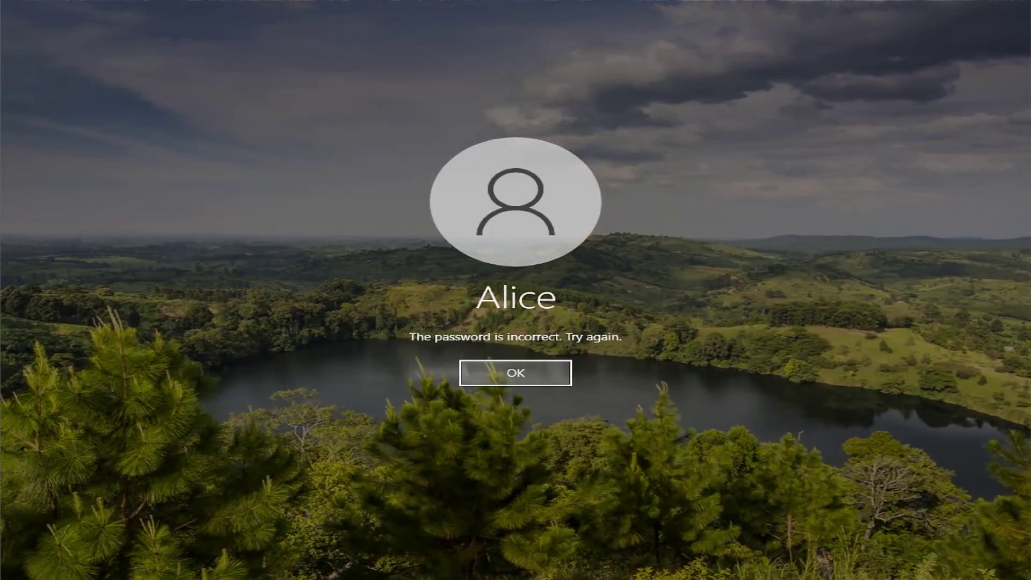
Dismiss the sign-in message, re-enter the account password and sign in to Windows
{"action": "key", "text": "Return"}
{"action": "type", "text": "*******"}
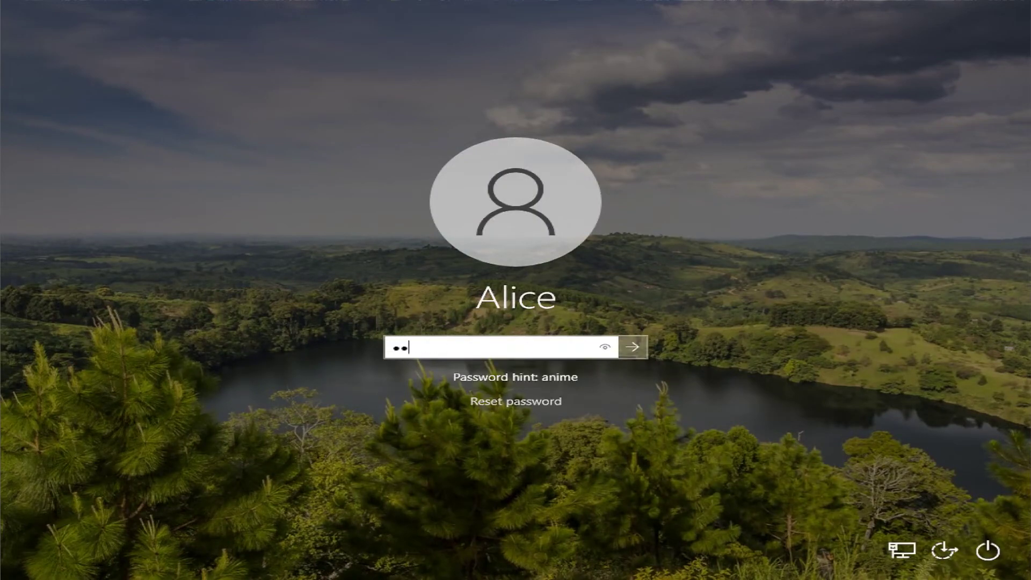
{"action": "key", "text": "Return"}
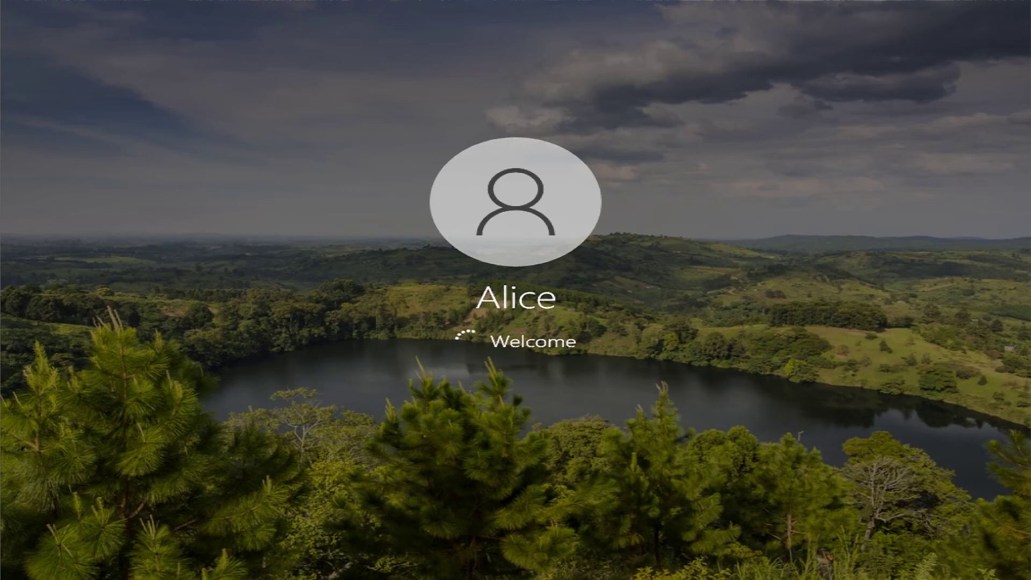